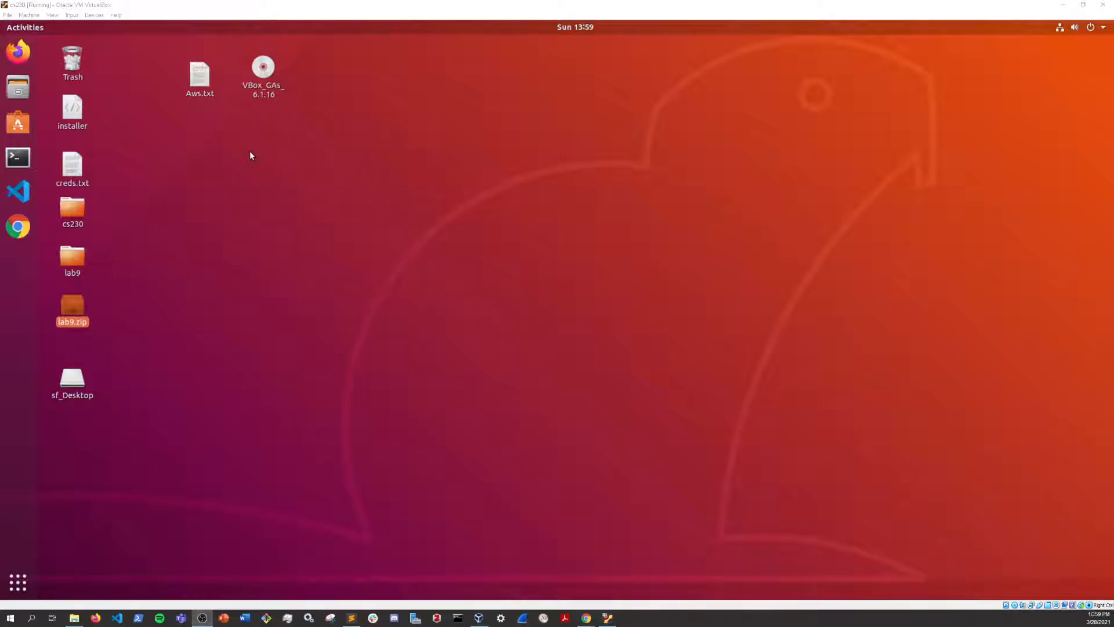
Step: Open Aws.txt on the desktop to check the saved AWS account notes, and close it again
double_click(198, 81)
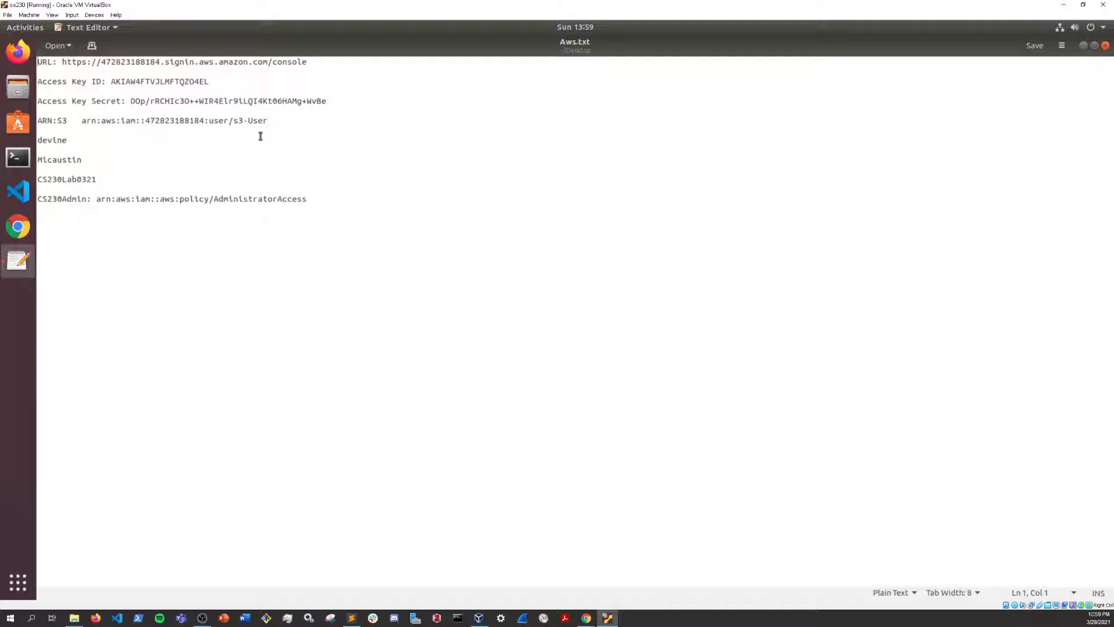
left_click(1106, 46)
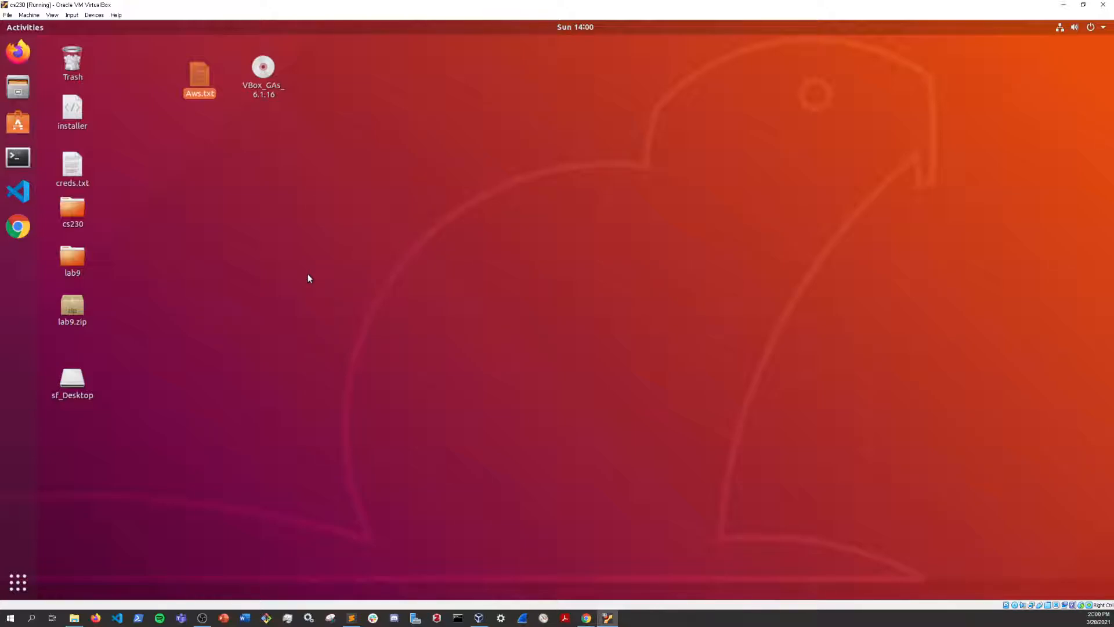
Step: Switch to Visual Studio Code, preview anon.png, and open s3-frontend.html with the editor area enlarged over the terminal
left_click(17, 198)
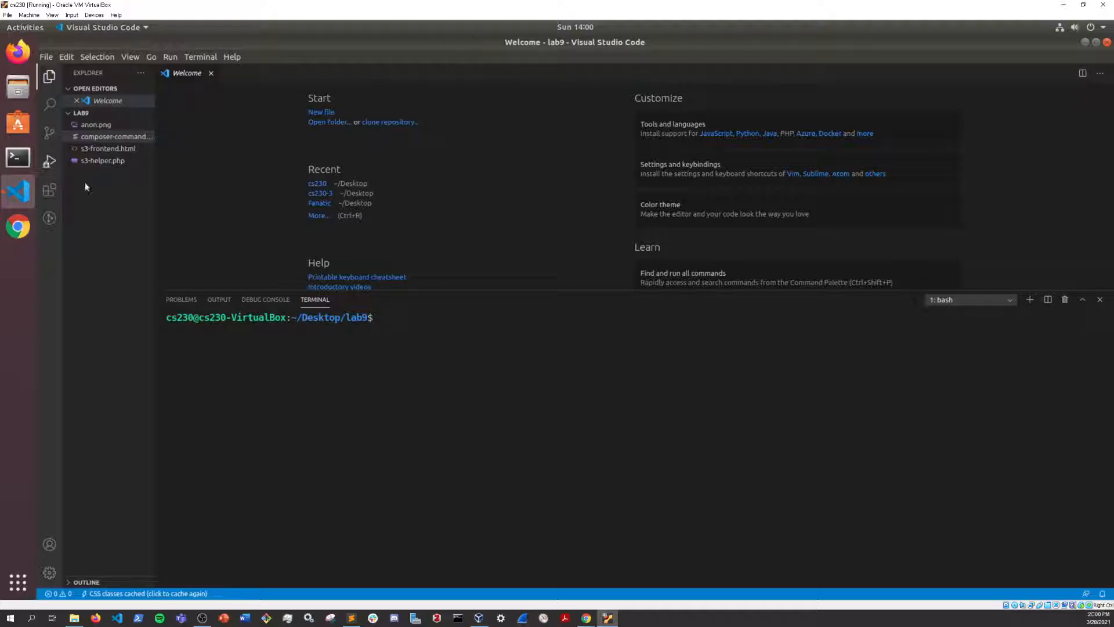
left_click(92, 129)
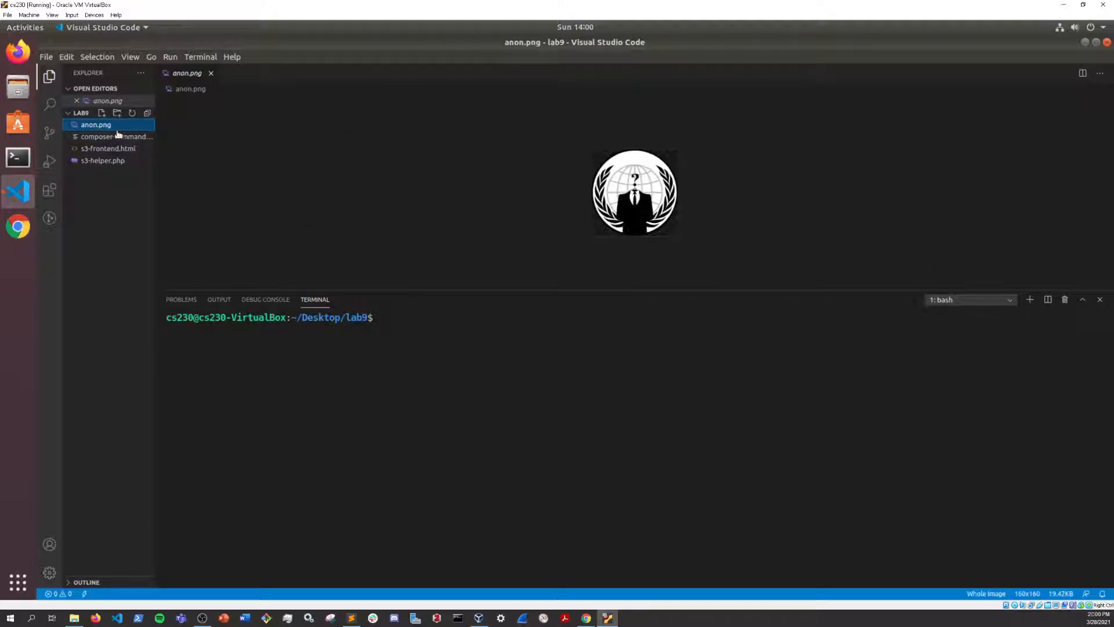
left_click(103, 149)
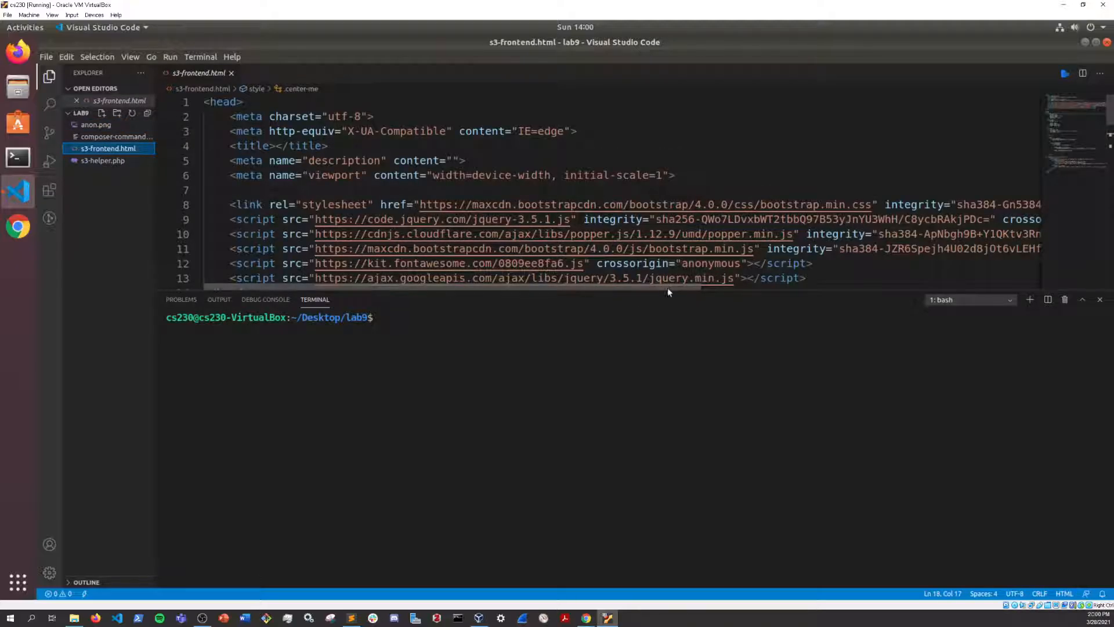
left_click_drag(670, 287, 635, 470)
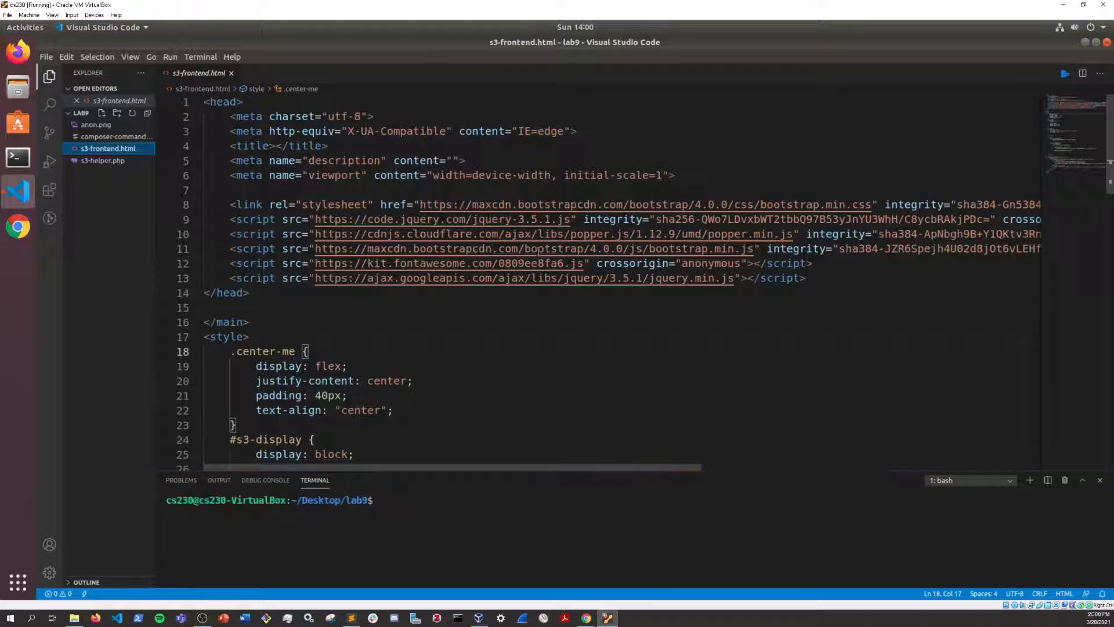
Step: Serve the project with PHP Server and try the page's image picker, cancelling without choosing a file
right_click(519, 323)
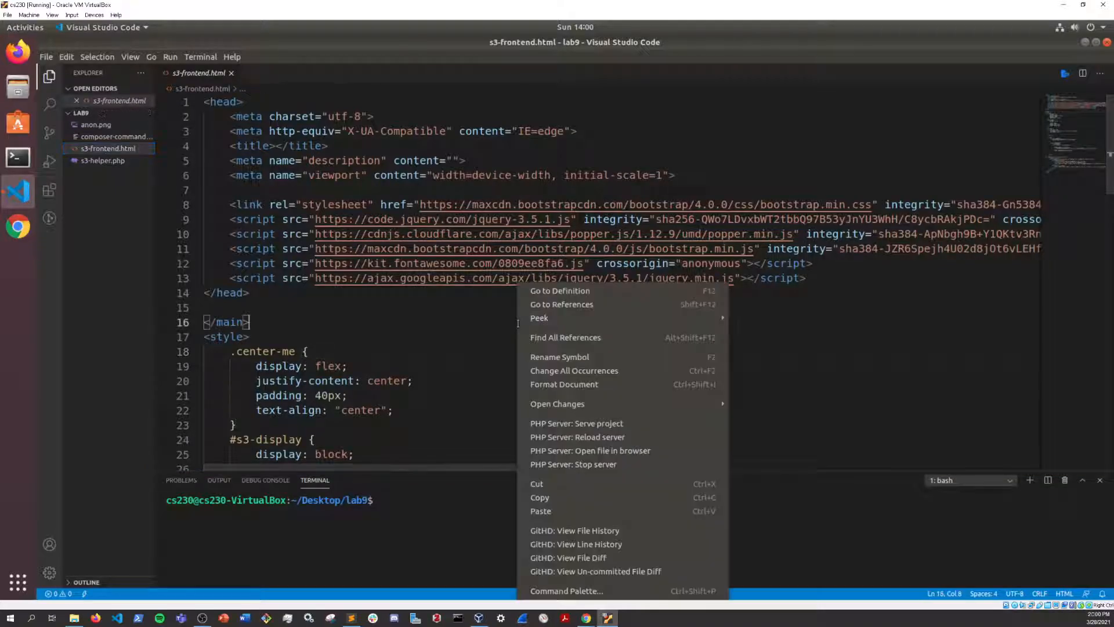
left_click(590, 433)
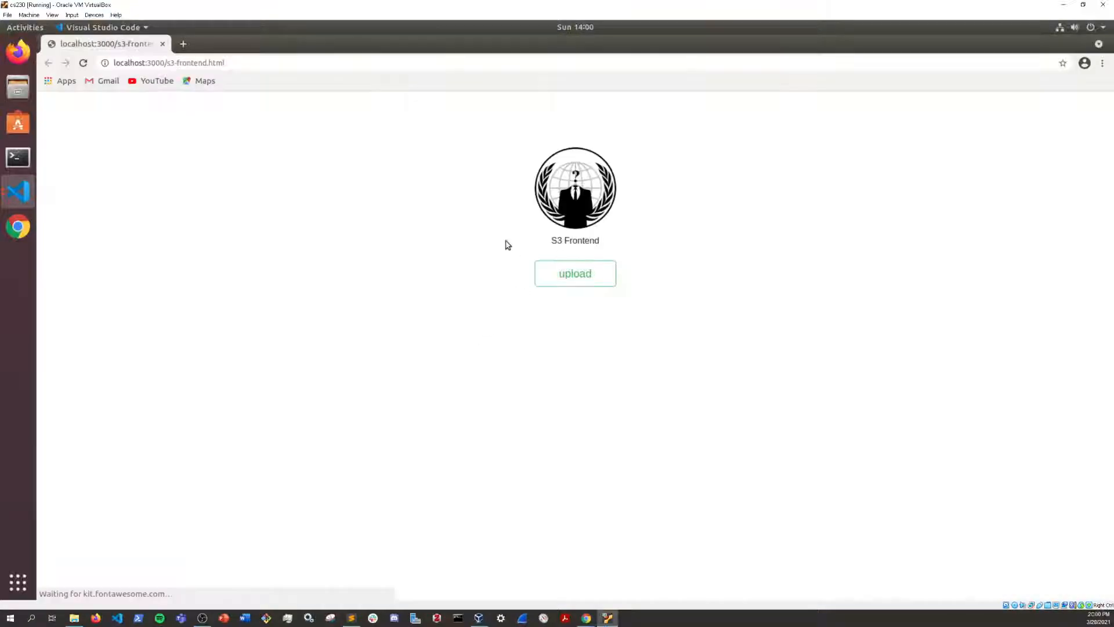
left_click(593, 196)
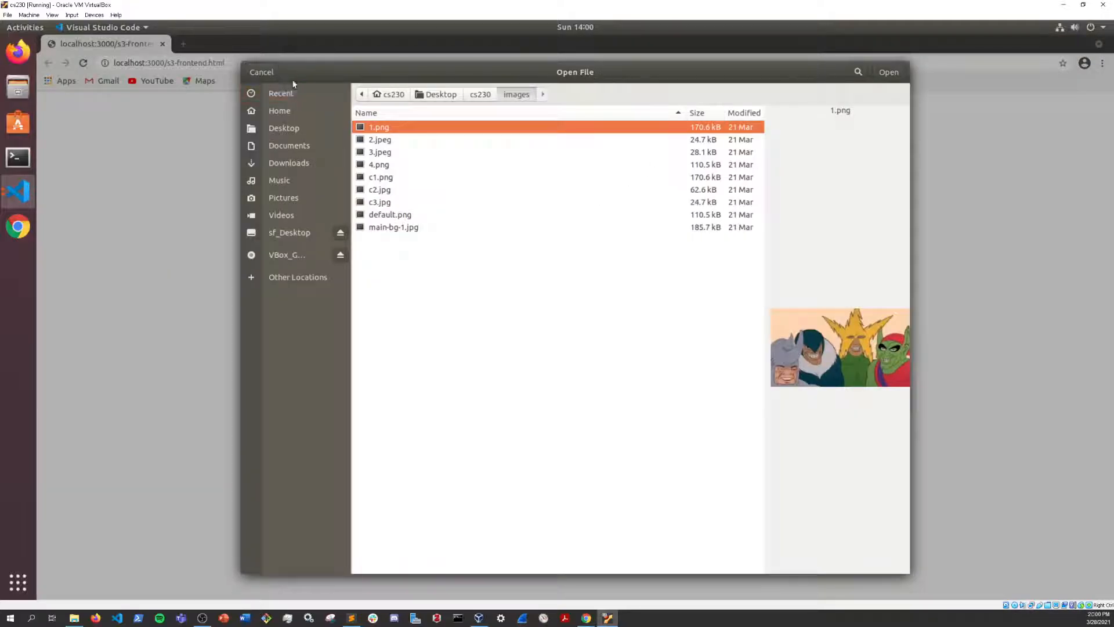
left_click(268, 74)
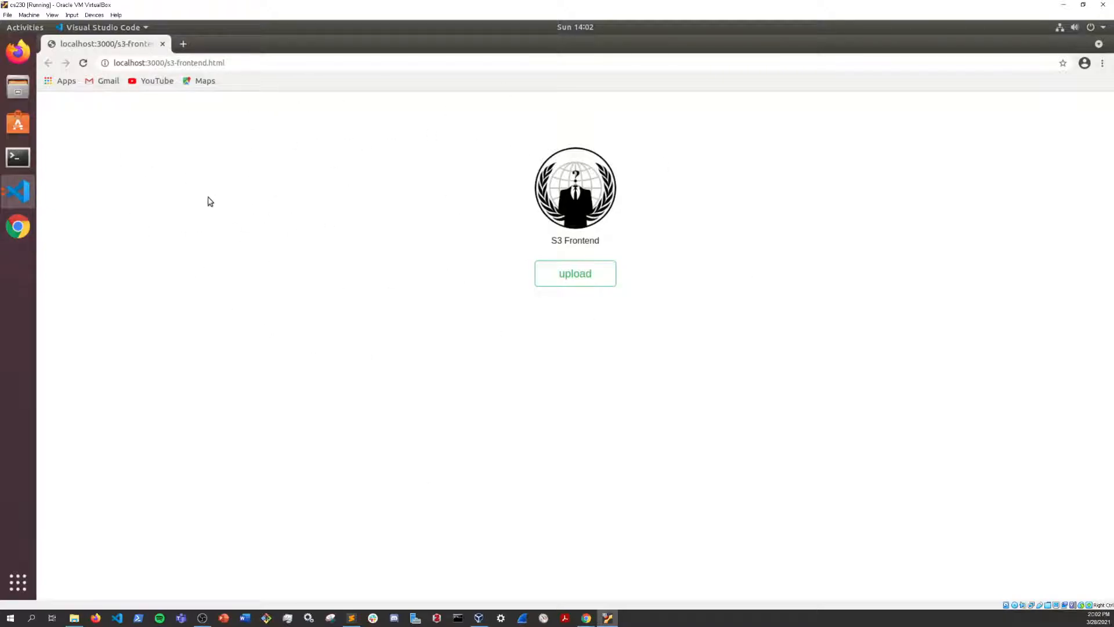
Step: Examine the s3-frontend.html code from its head down to the upload form, comparing it with the served page in the browser
left_click(19, 191)
left_click(96, 228)
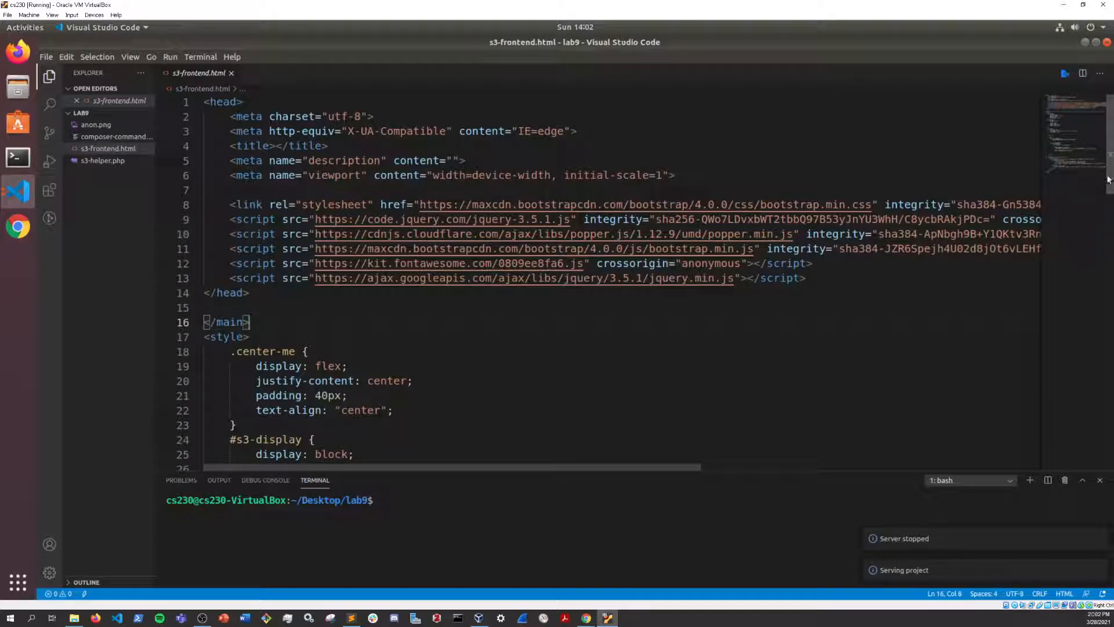
left_click_drag(1109, 191, 1112, 387)
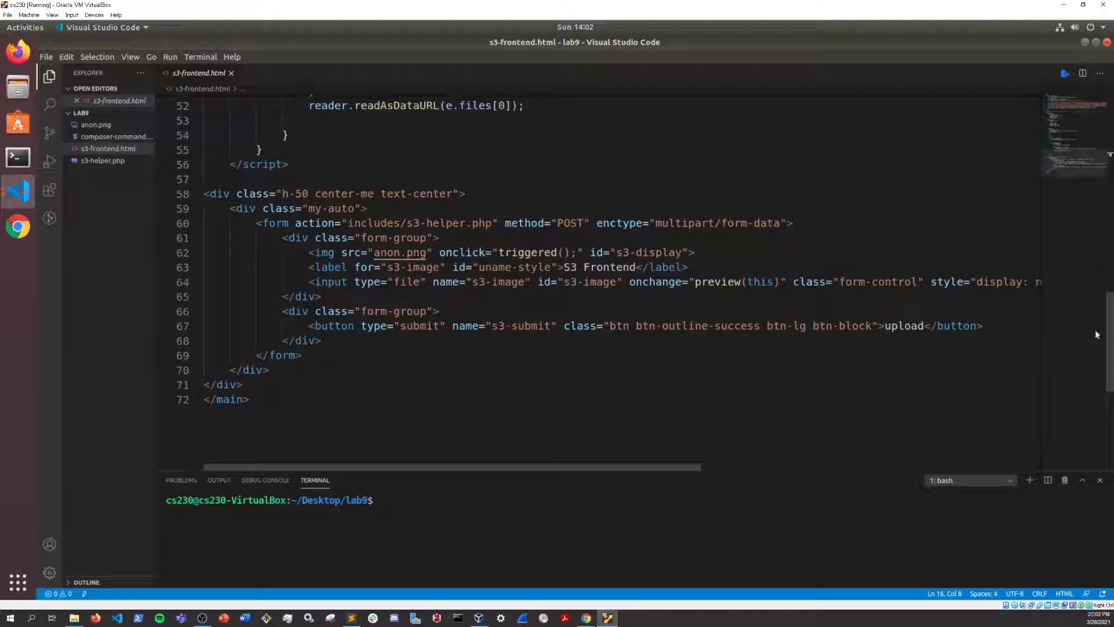
left_click_drag(1109, 336, 1109, 135)
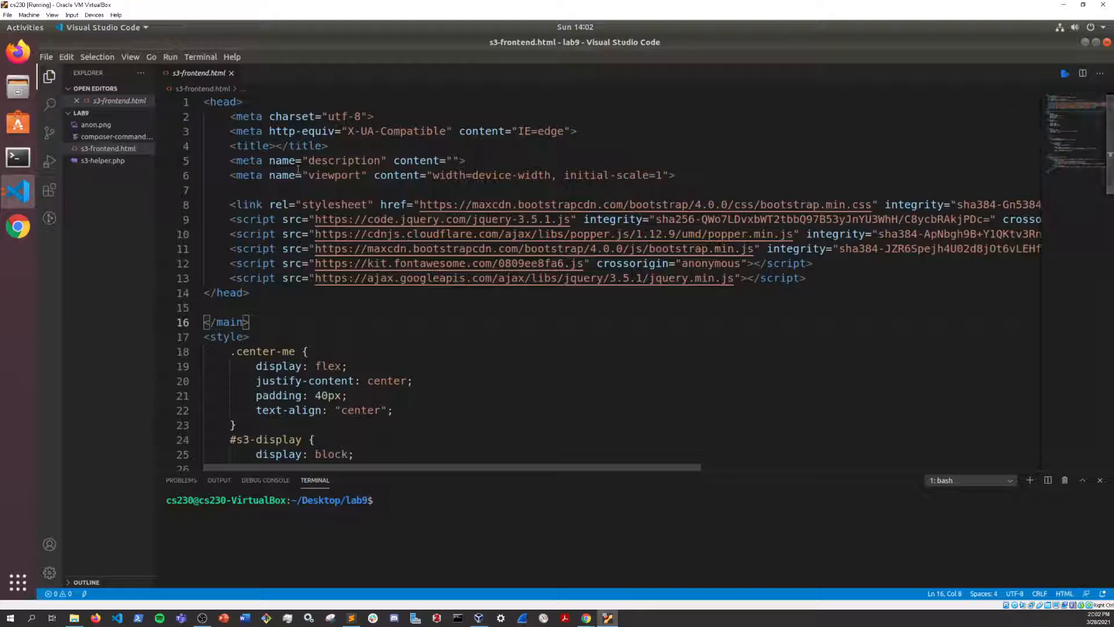
left_click(18, 226)
left_click(112, 233)
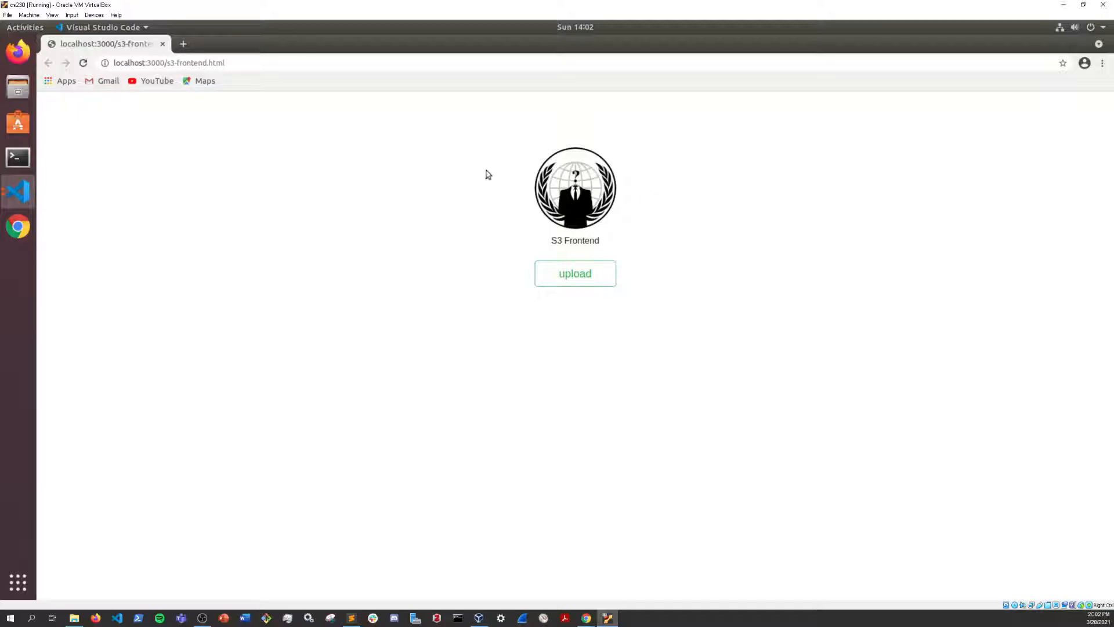
left_click(20, 191)
left_click(96, 230)
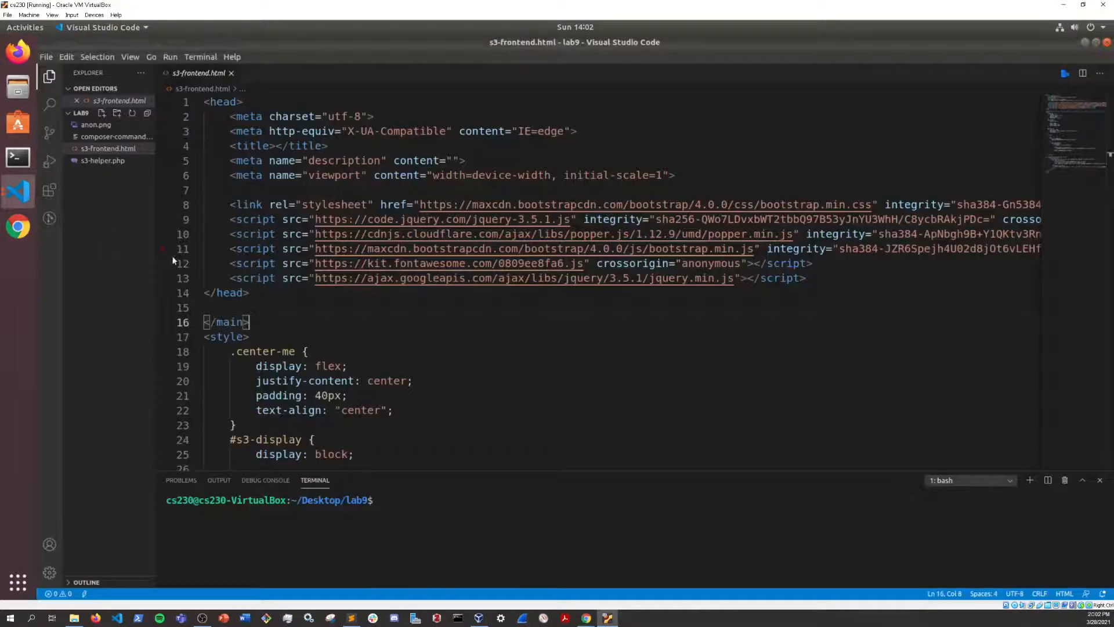
scroll(906, 282, "down", 1)
scroll(858, 323, "down", 1)
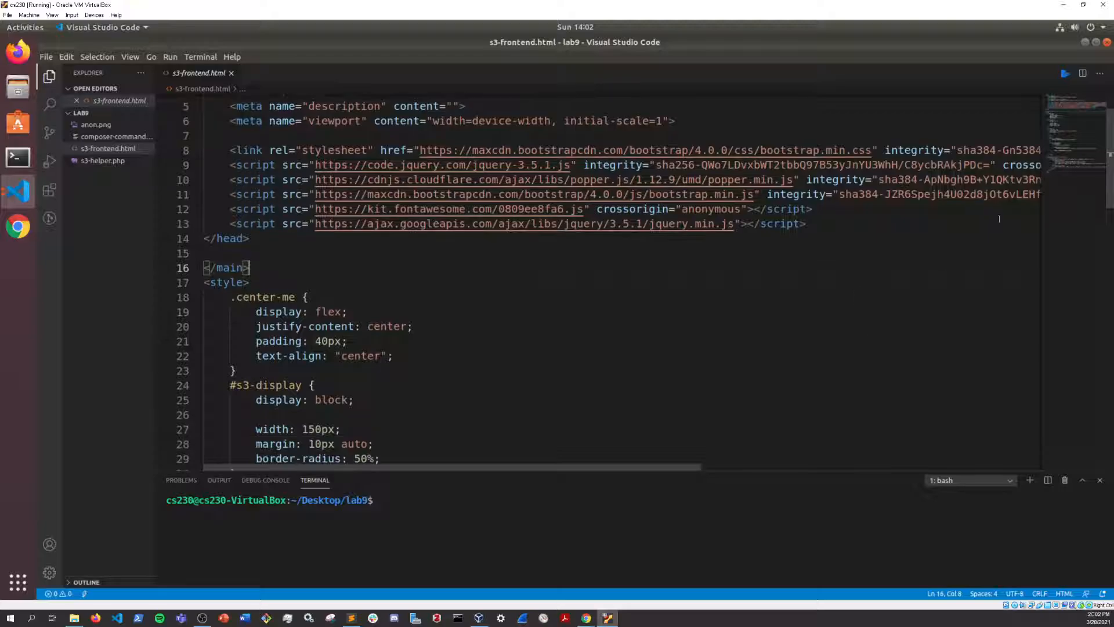
left_click_drag(1110, 177, 1037, 353)
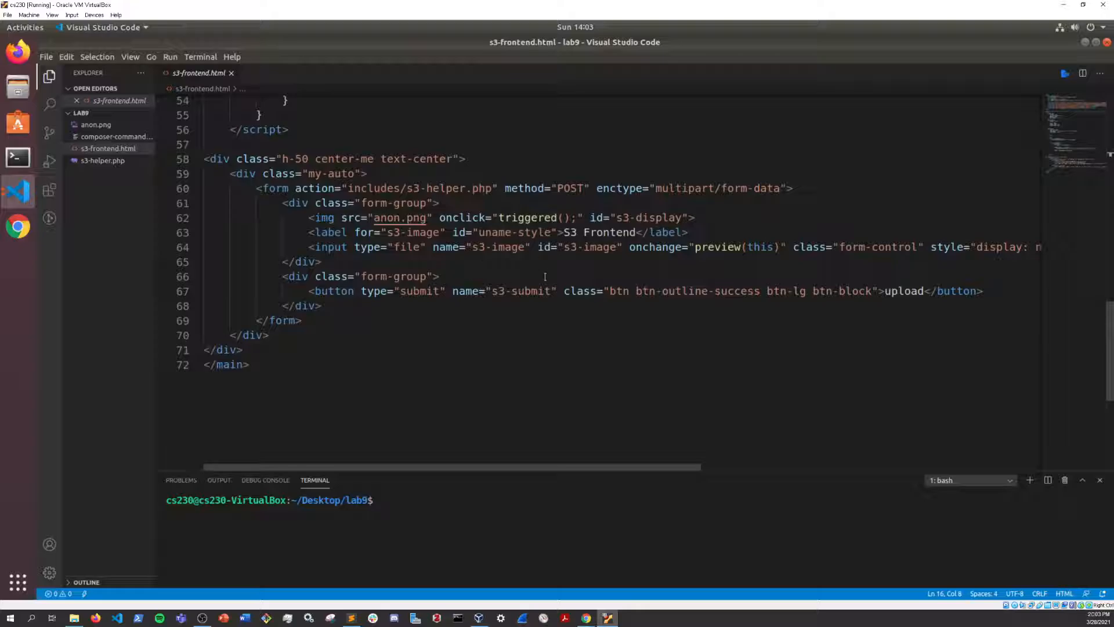
Step: Open s3-helper.php in the editor, checking it against the form in s3-frontend.html
left_click(103, 160)
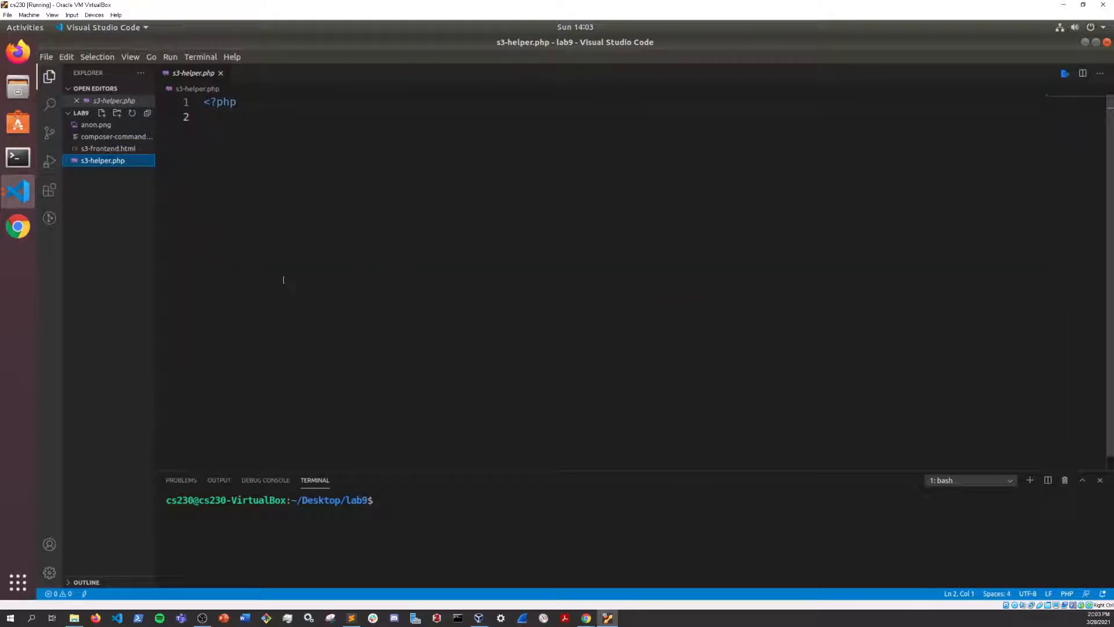
left_click(121, 148)
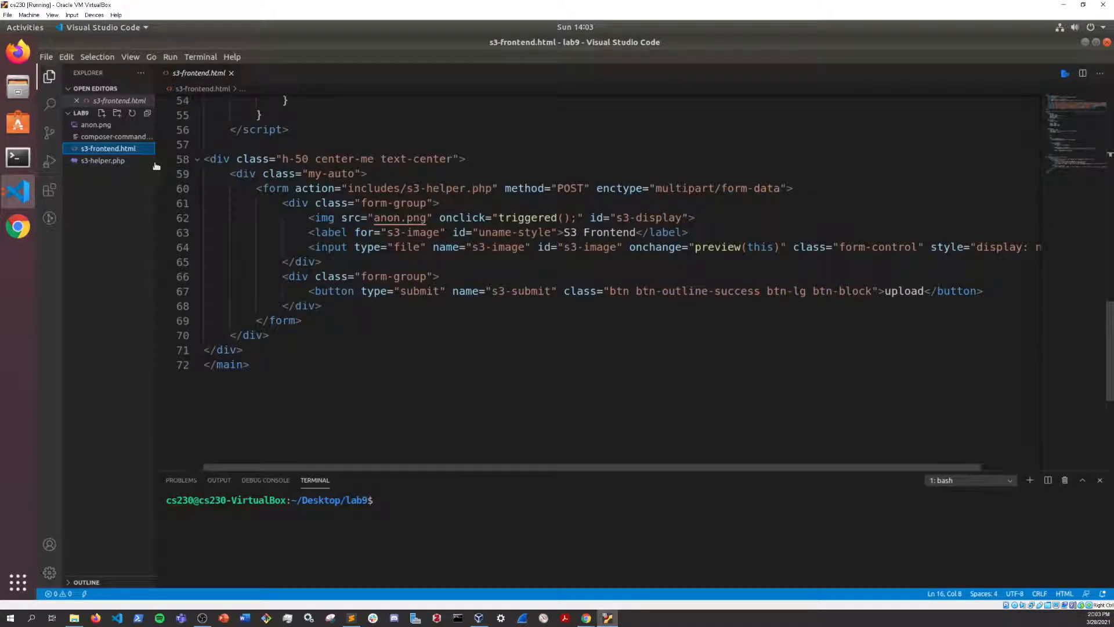
left_click(105, 161)
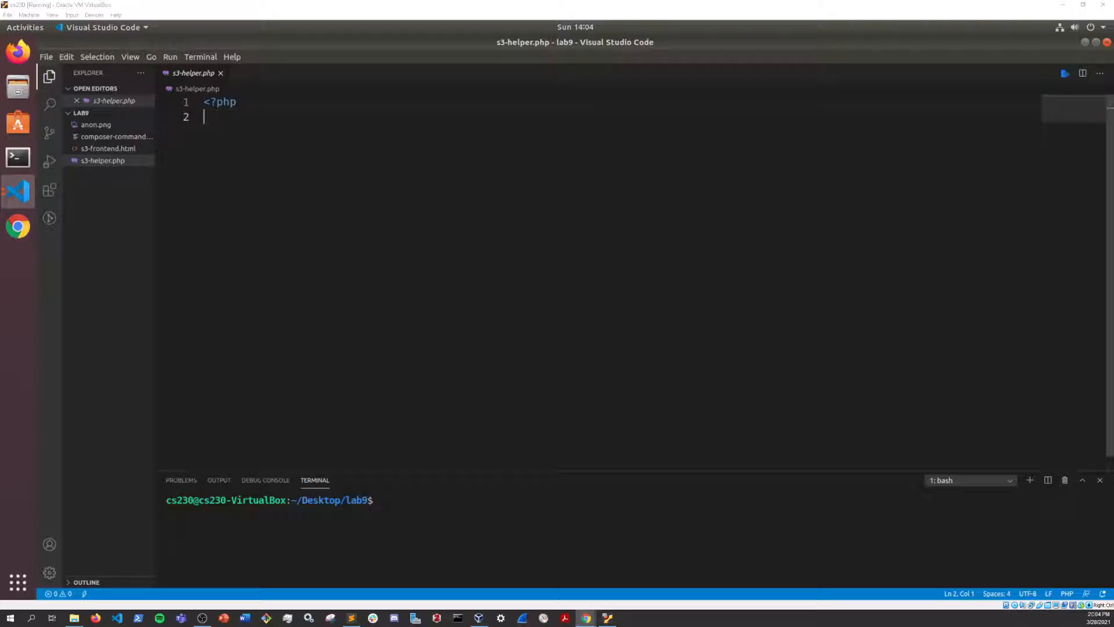
Step: Bring up the host browser and review the Homebrew Composer formula and the Composer download page with its Composer-Setup.exe link
left_click_drag(1113, 122, 605, 103)
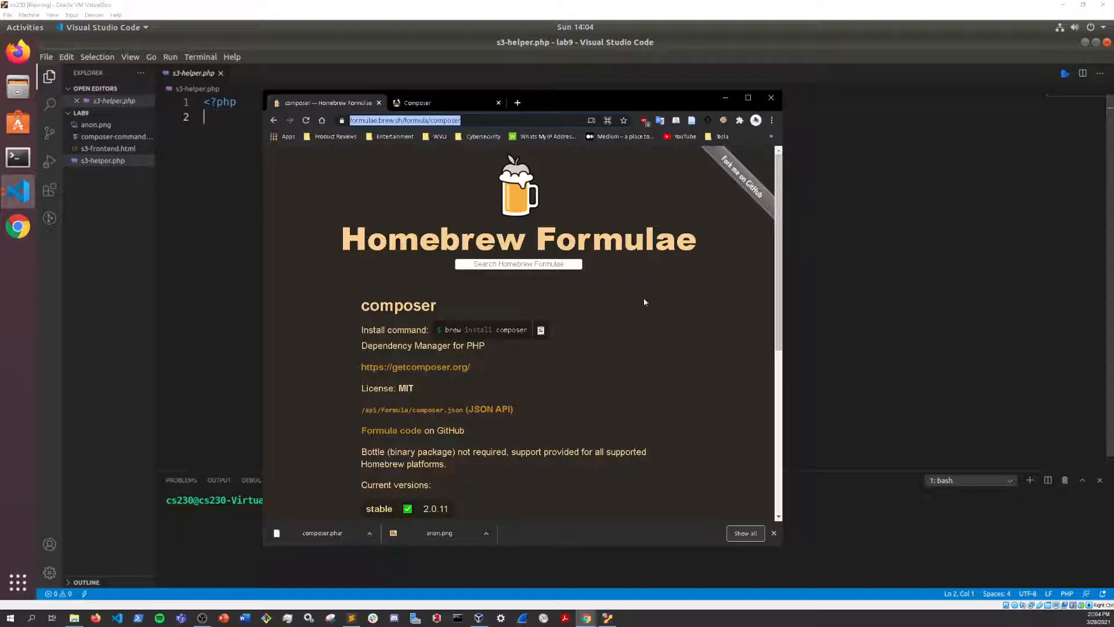
left_click(427, 103)
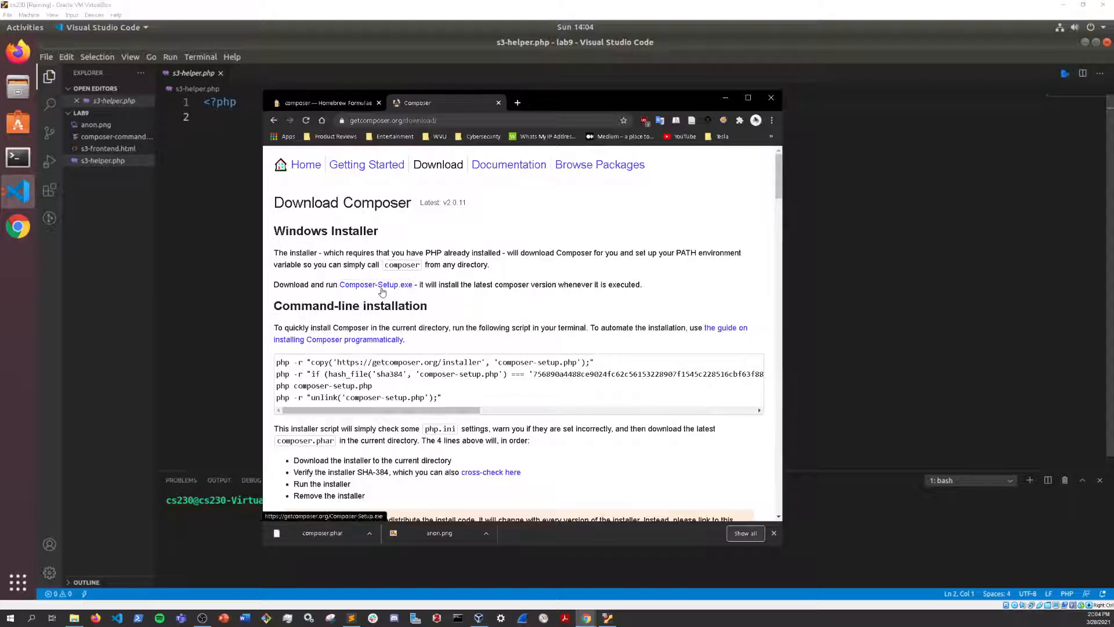
left_click(399, 290)
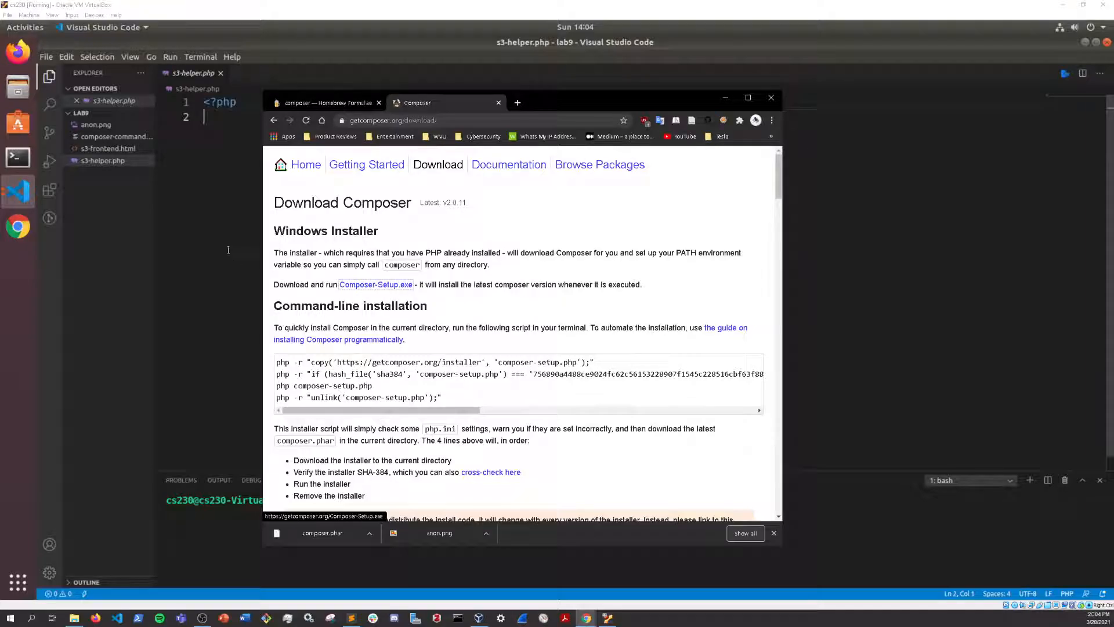
Step: Open composer-commands.txt in Visual Studio Code and copy the four PHP commands that install Composer
left_click(114, 140)
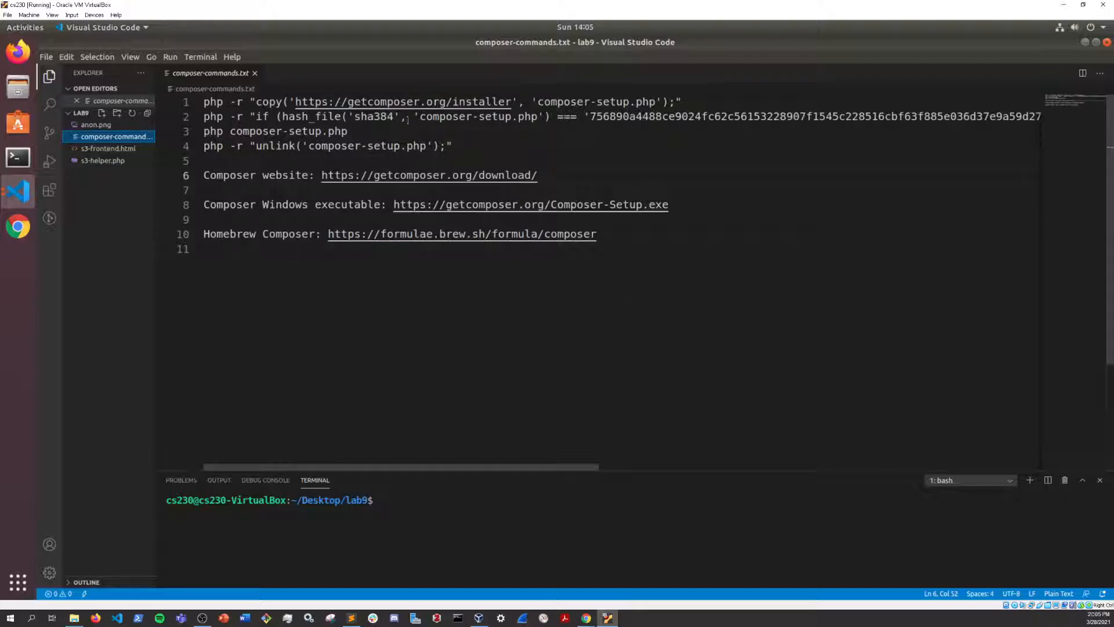
left_click_drag(453, 146, 206, 104)
right_click(207, 105)
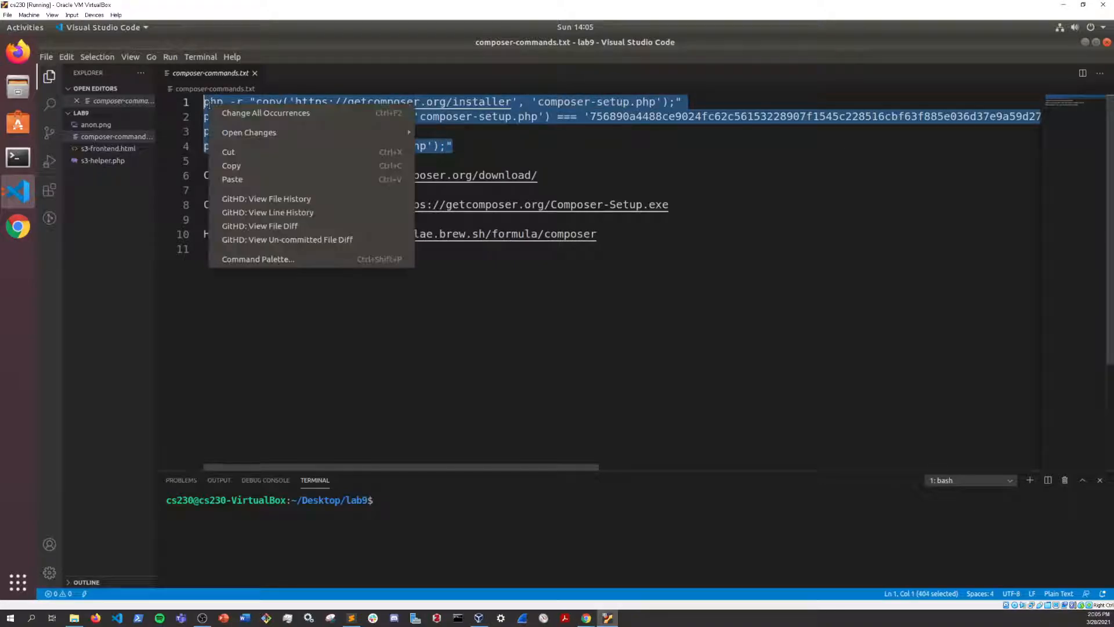
left_click(239, 165)
Step: Run the copied Composer installation commands in the lab9 terminal, including the final unlink of composer-setup.php
left_click(411, 514)
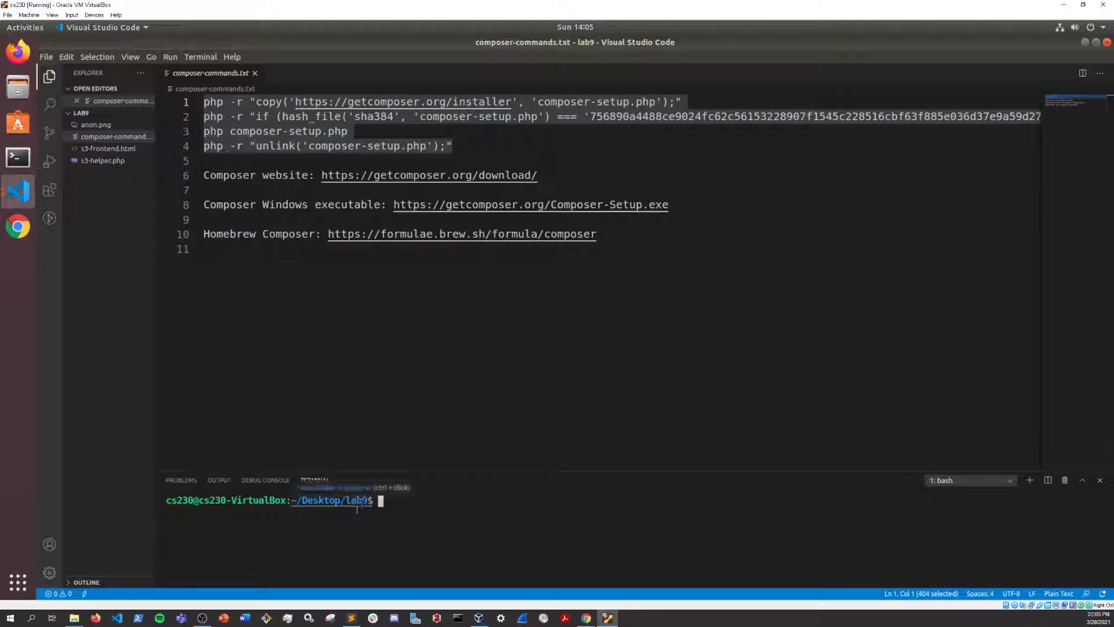
right_click(393, 512)
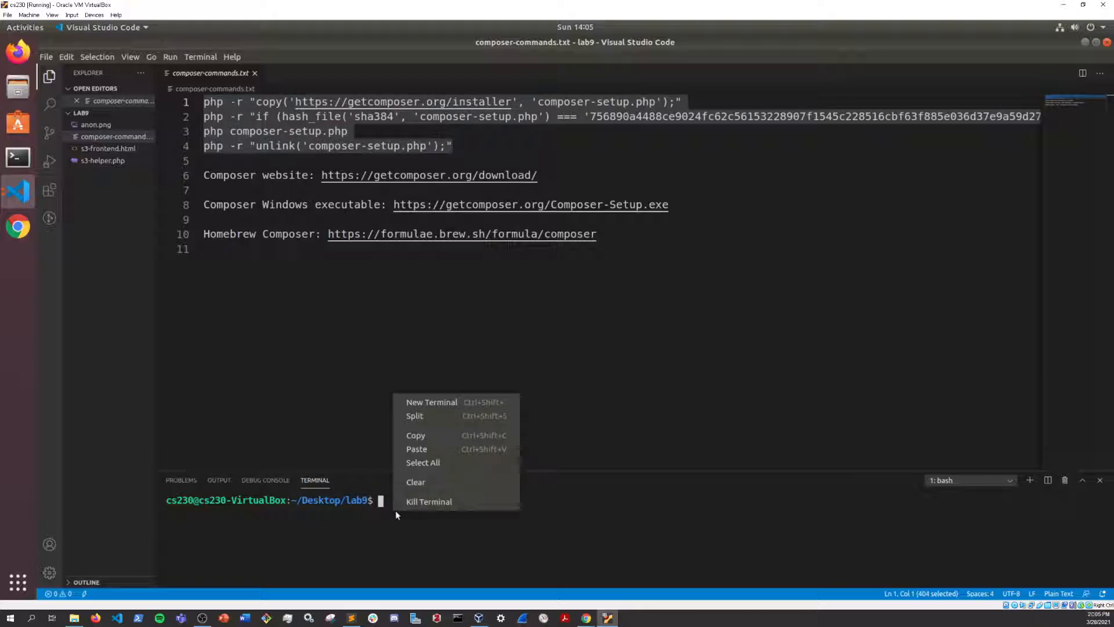
left_click(417, 451)
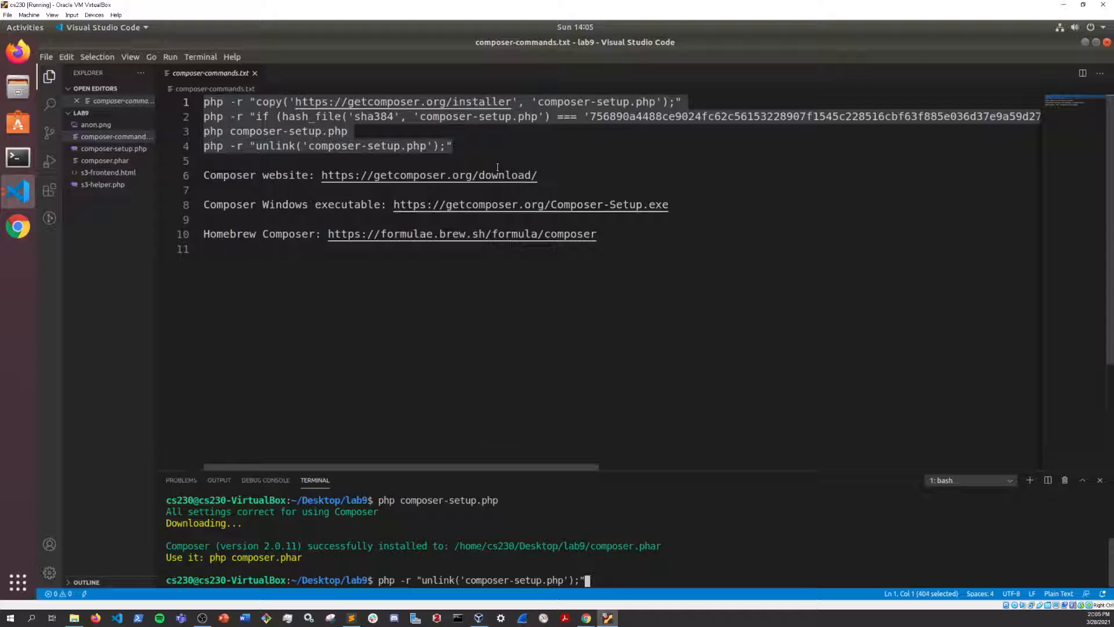
key("Return")
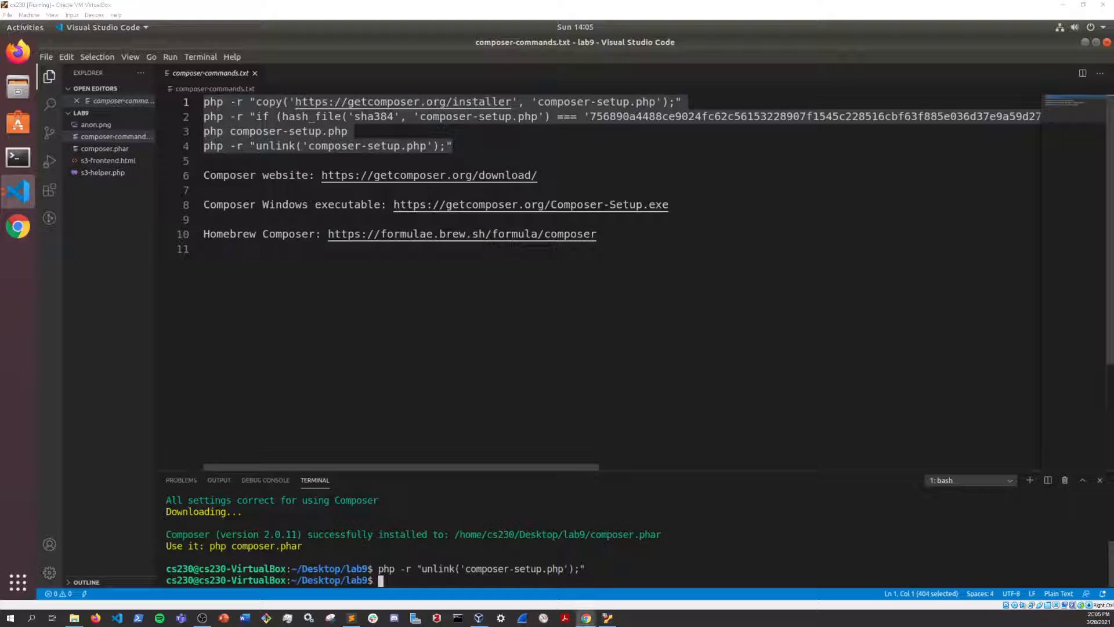
Step: Bring up the AWS Management Console browser window at full size and open the S3 service
left_click_drag(1113, 105, 492, 99)
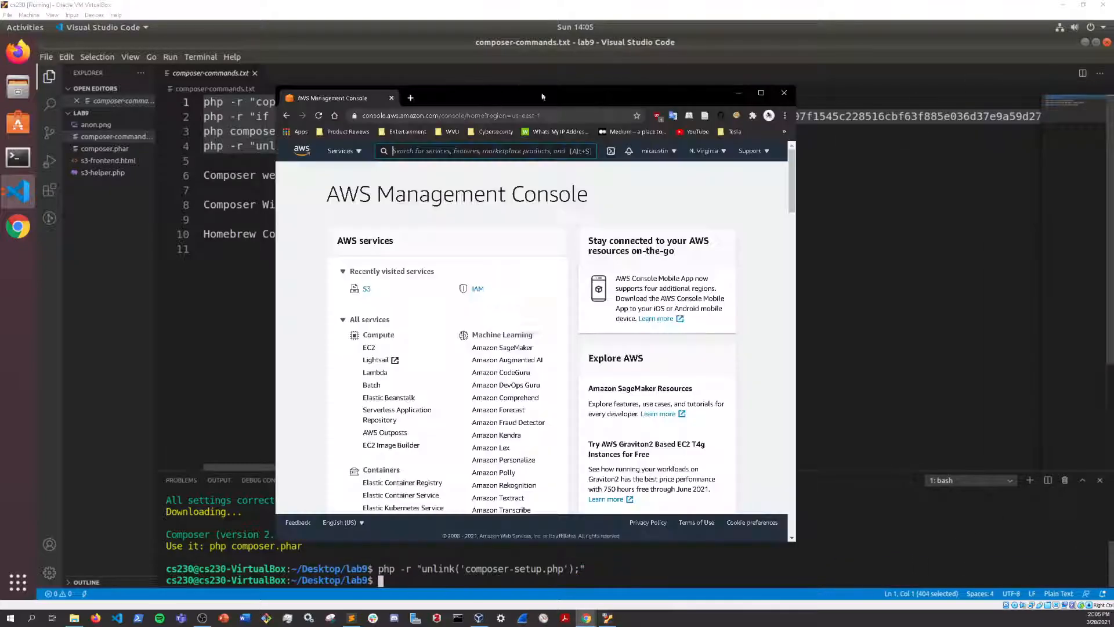
left_click(757, 98)
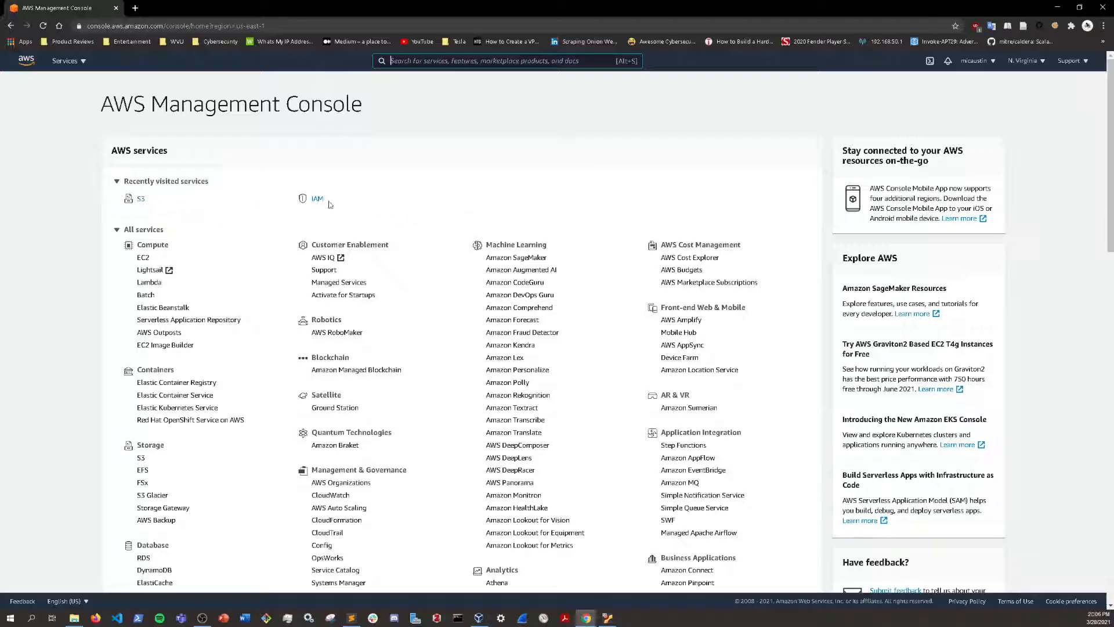
left_click(141, 201)
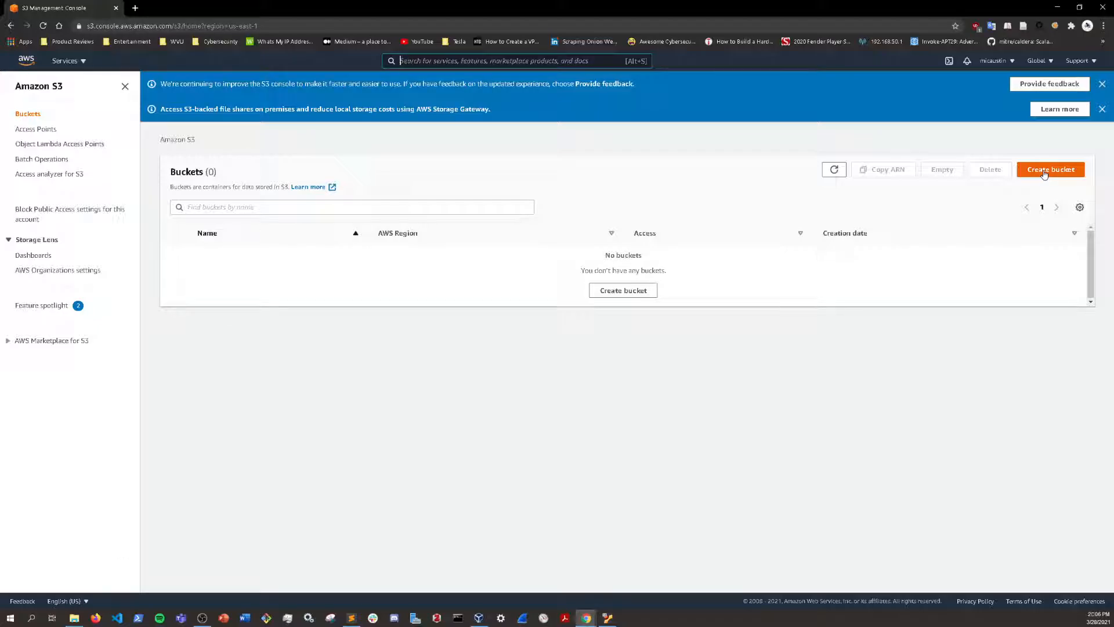
Step: Dismiss the two notification banners, start creating a new bucket and name it cs230-s3
left_click(1102, 109)
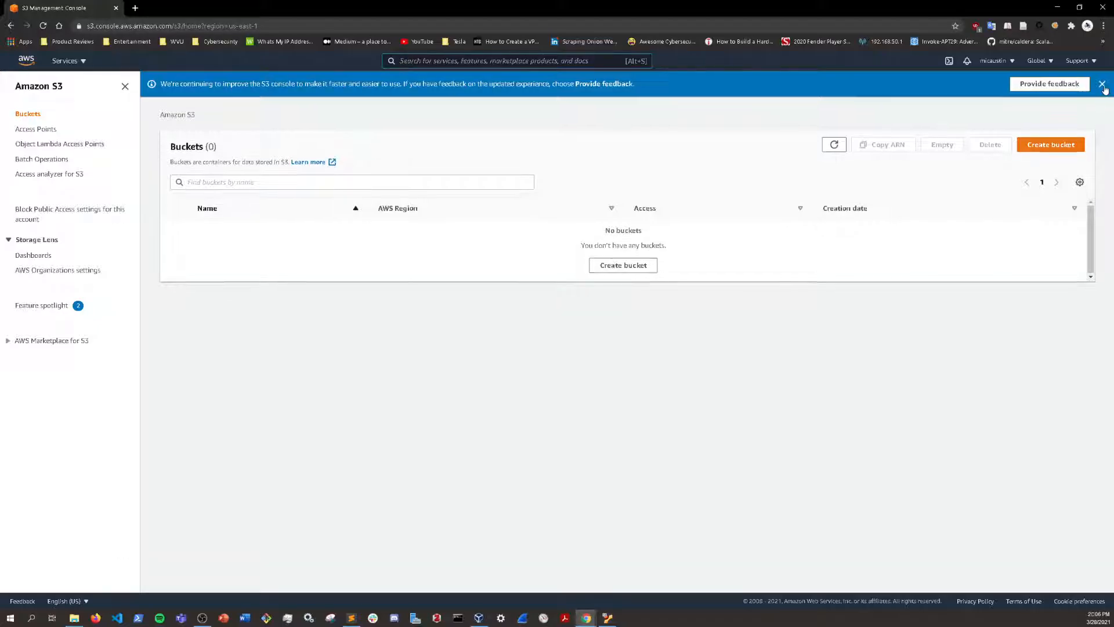
left_click(1103, 83)
left_click(1051, 121)
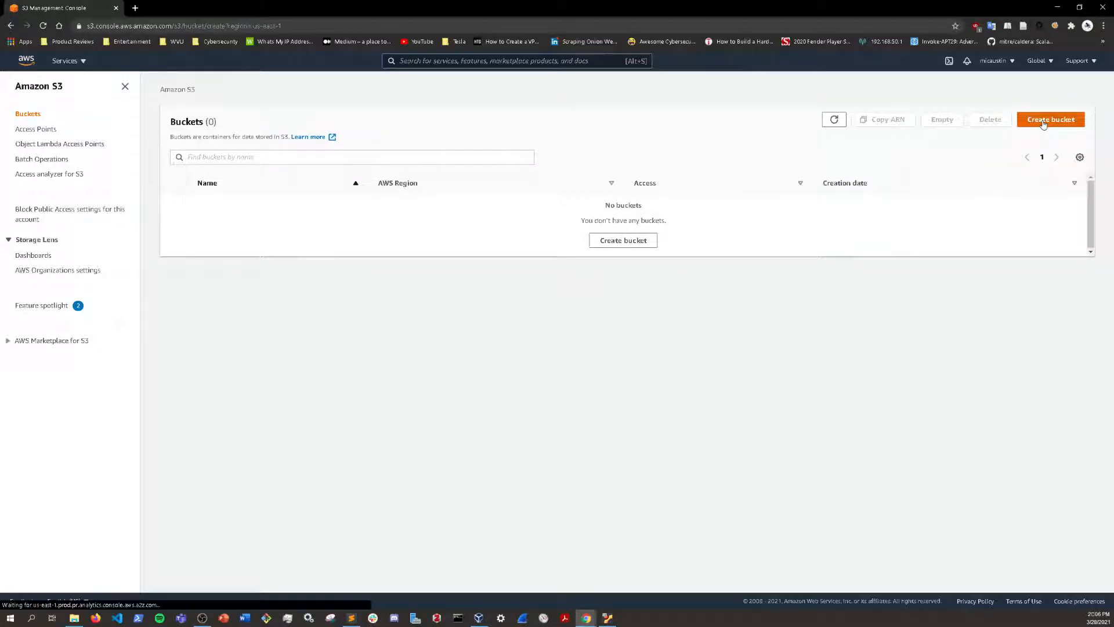
left_click(191, 210)
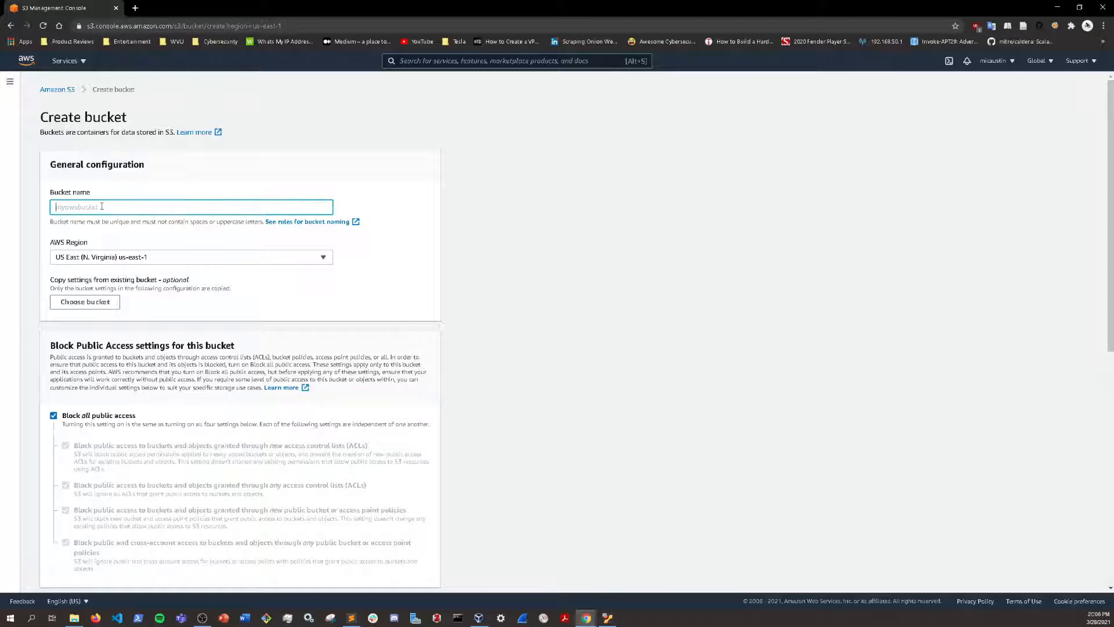
type("cs230-s3")
Step: Look through the available AWS regions and choose US East (N. Virginia) us-east-1 for the bucket
left_click(324, 259)
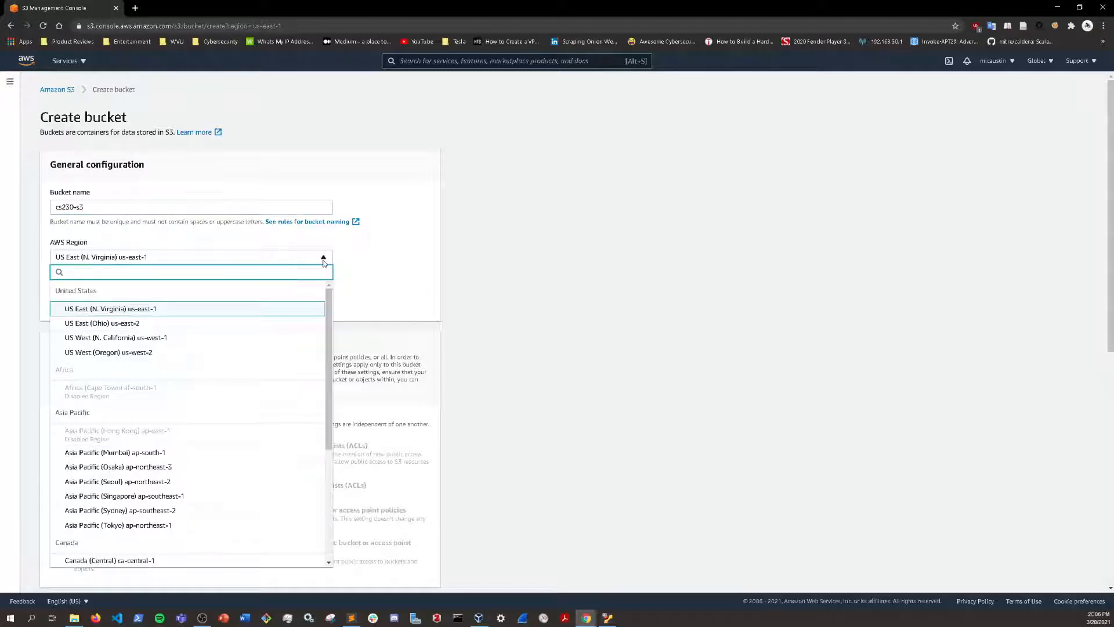
scroll(262, 420, "down", 5)
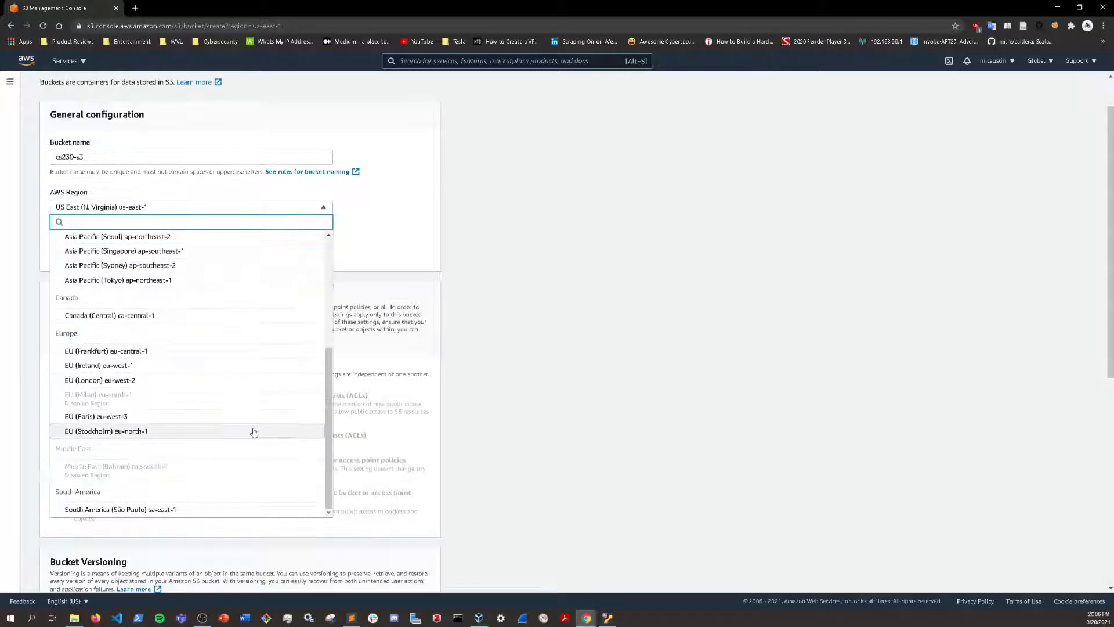
scroll(209, 441, "up", 3)
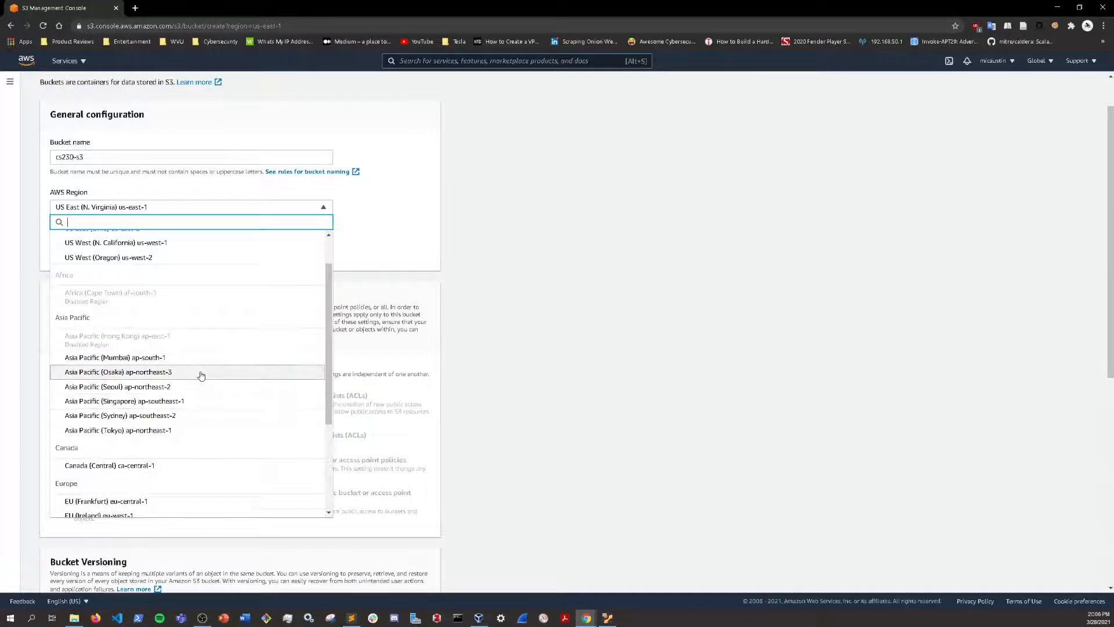
scroll(198, 368, "up", 4)
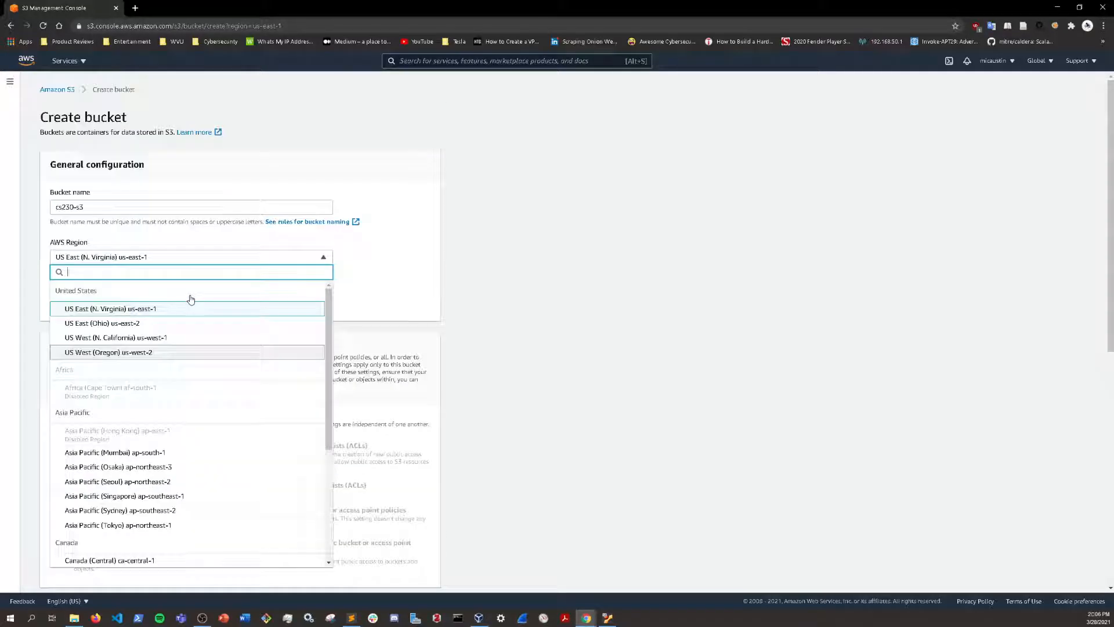
scroll(182, 394, "down", 3)
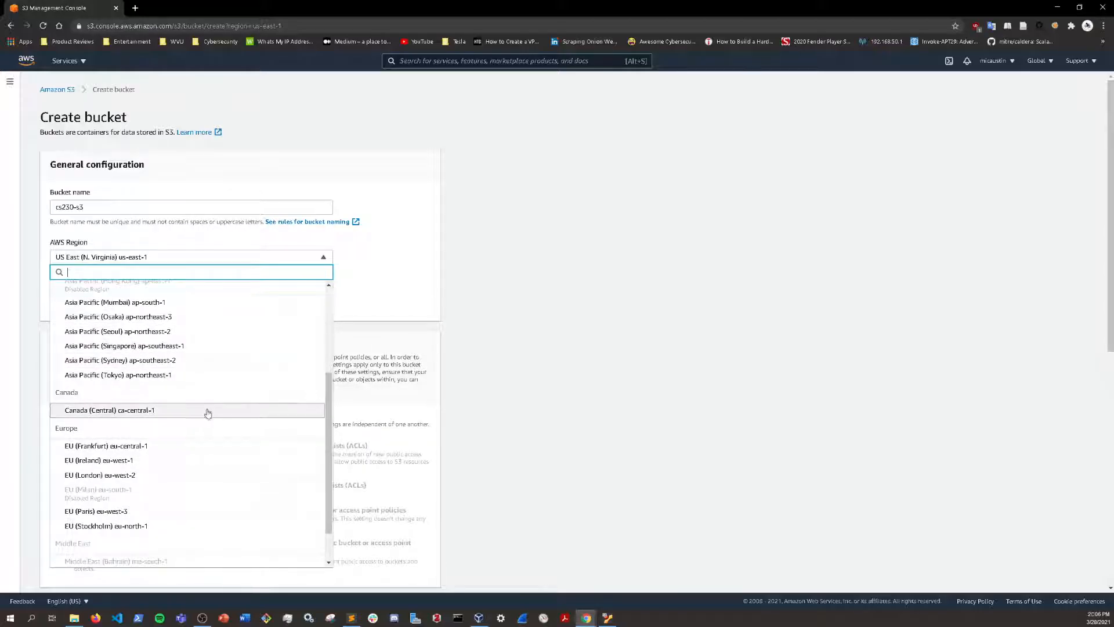
scroll(174, 424, "down", 1)
scroll(199, 451, "up", 4)
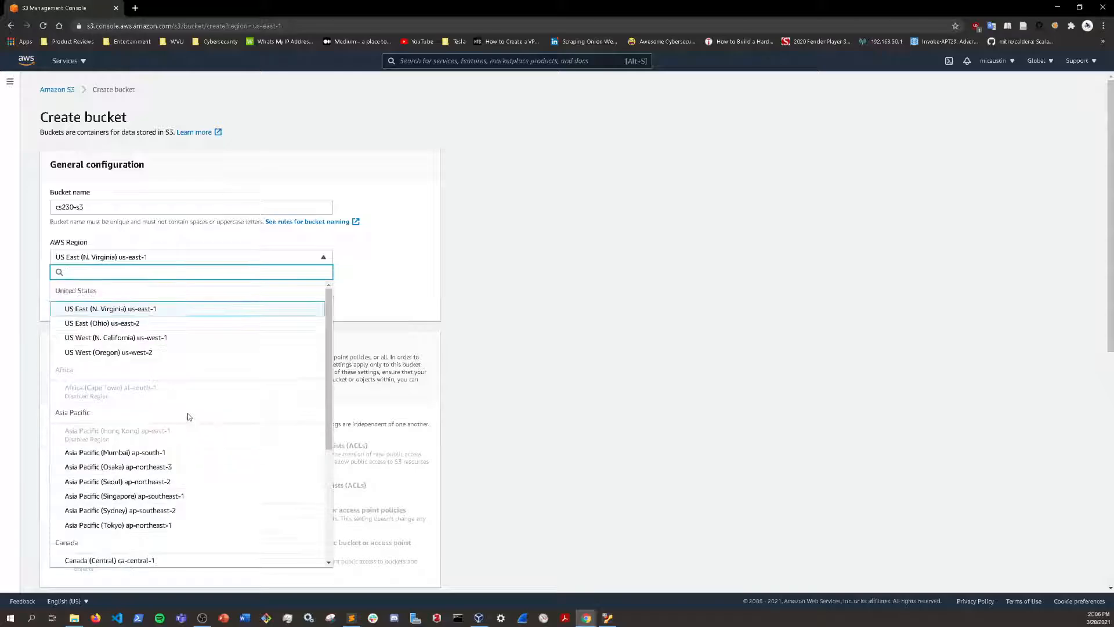
left_click(151, 310)
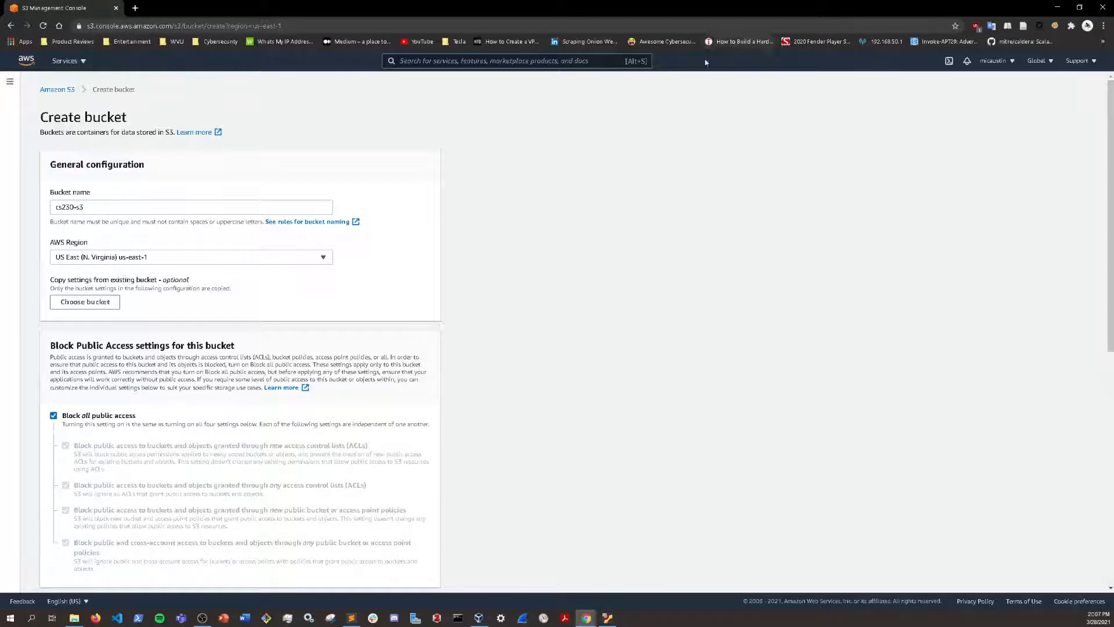
Step: Turn off blocking of all public access for the bucket and acknowledge that its objects might become public
scroll(306, 355, "down", 3)
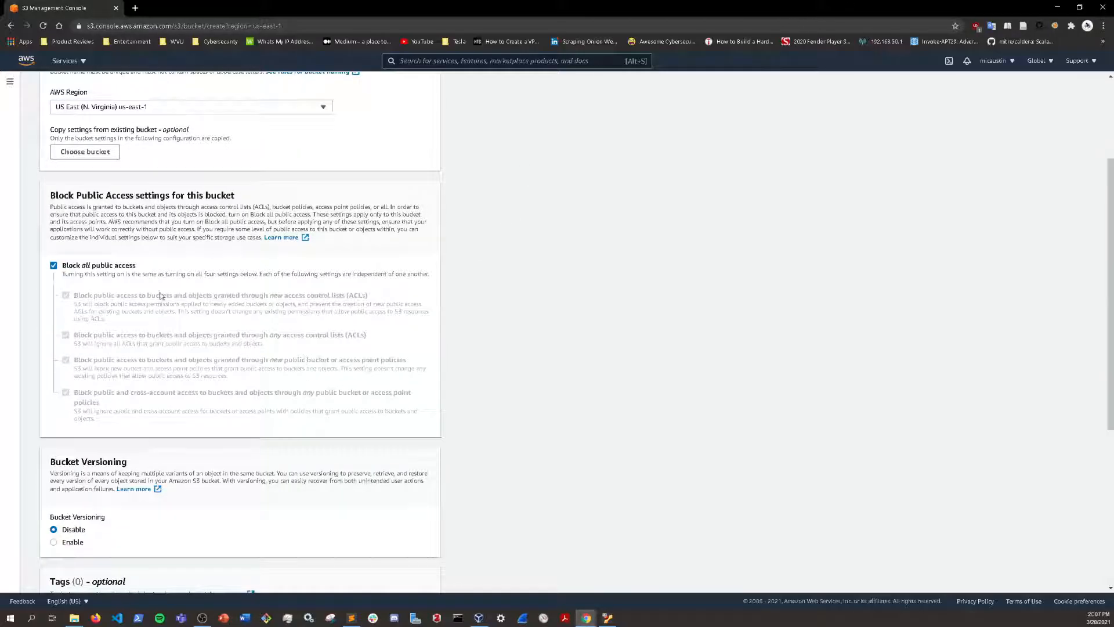
left_click(53, 266)
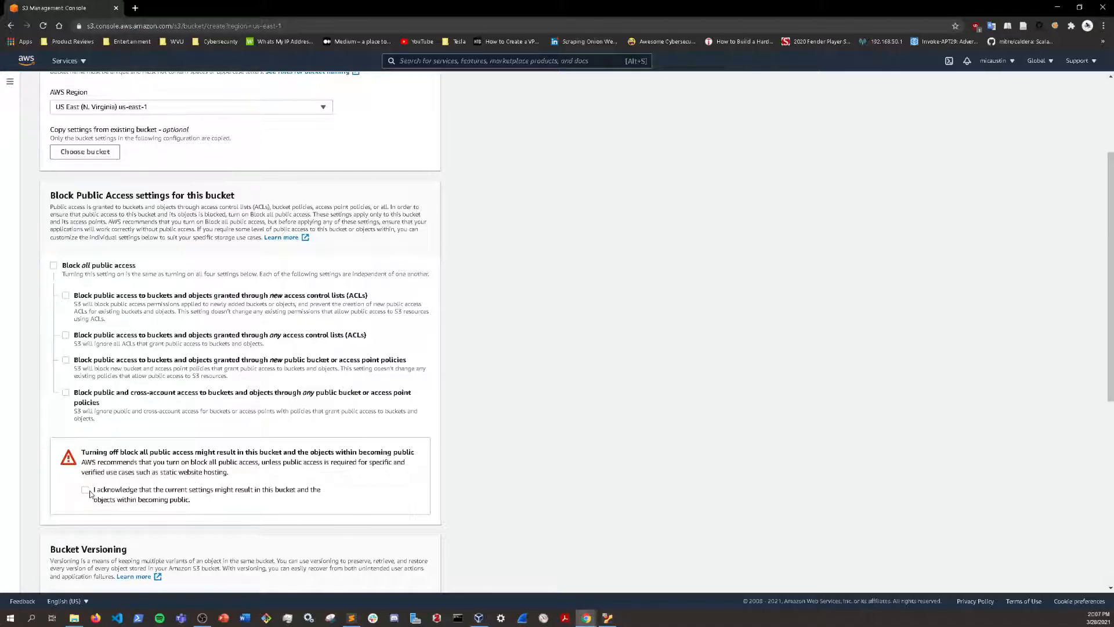
scroll(87, 493, "down", 2)
key("ctrl+plus")
key("ctrl+plus")
key("ctrl+plus")
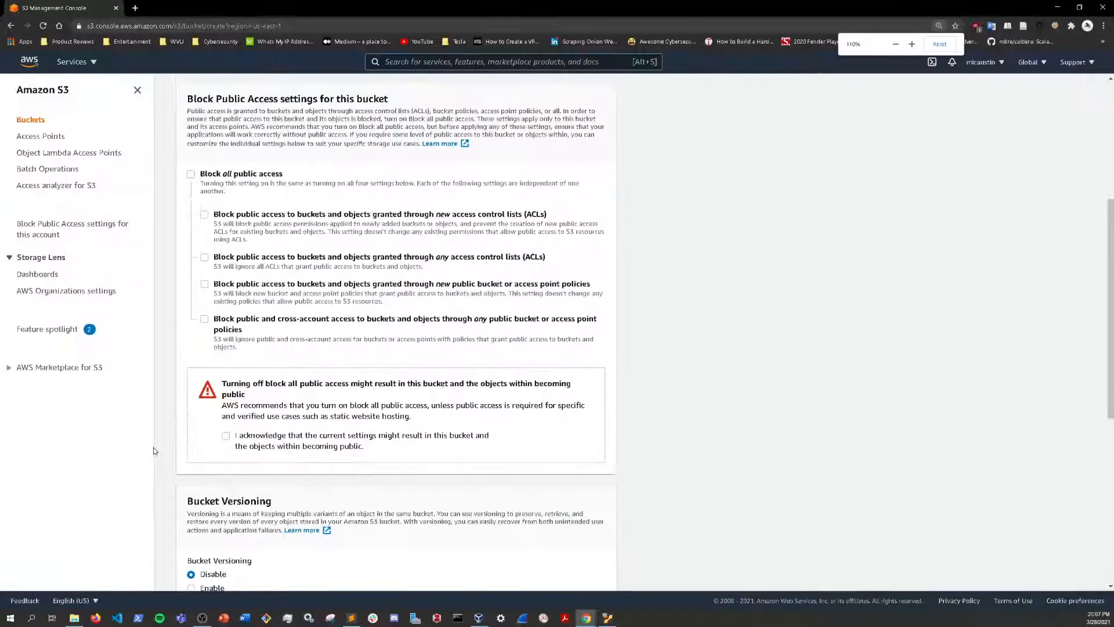
scroll(285, 468, "down", 2)
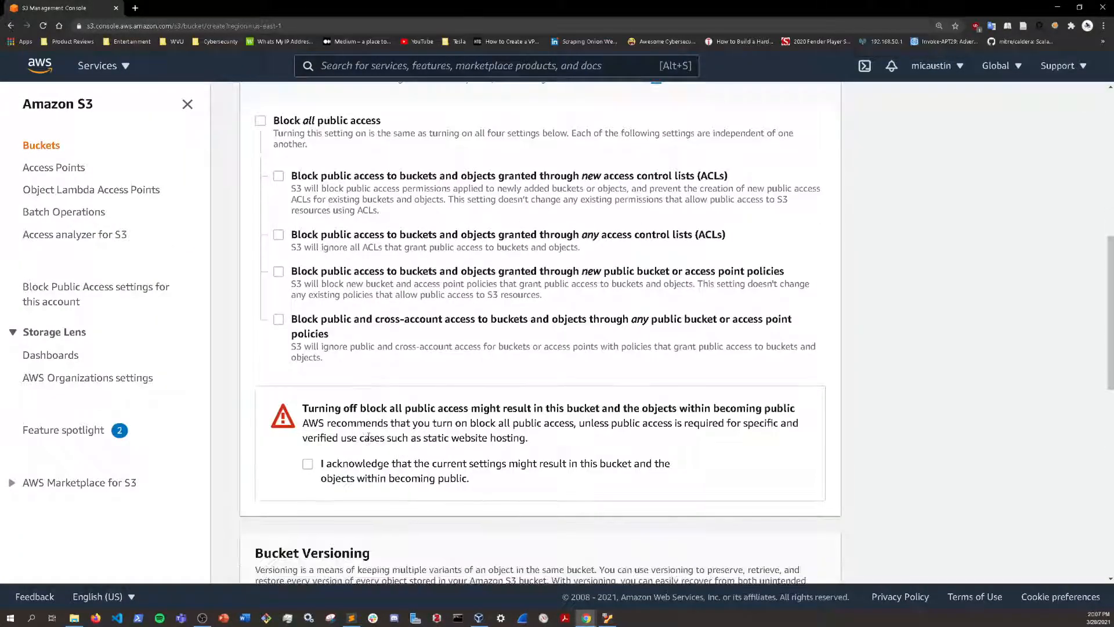
left_click(308, 463)
Step: Review the bucket's public access, versioning, tags and default encryption settings
scroll(340, 468, "up", 4)
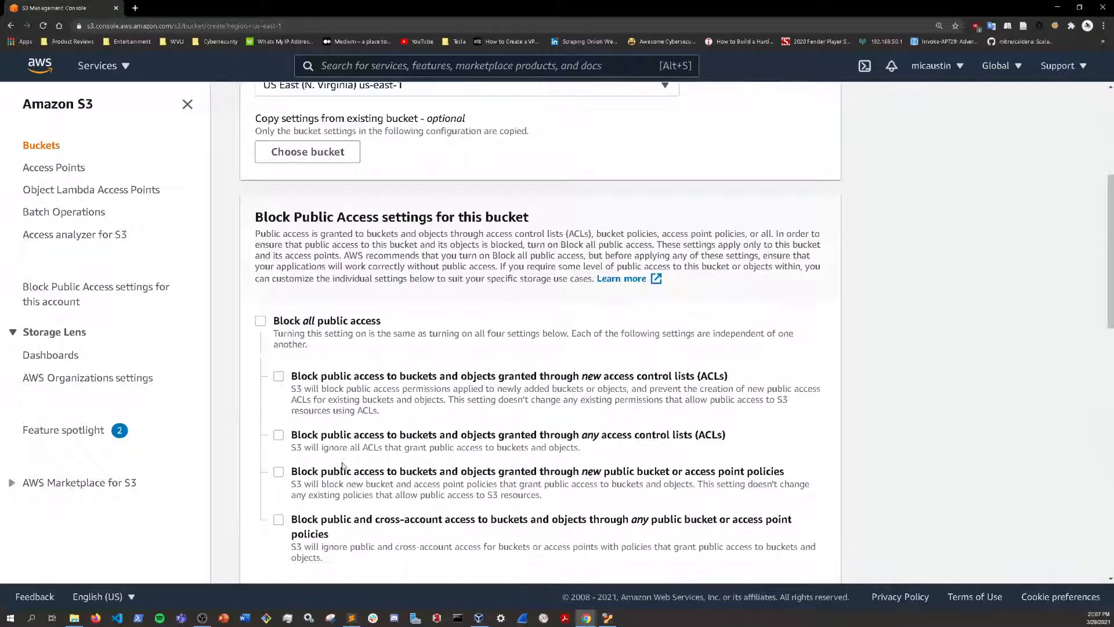
scroll(342, 468, "down", 6)
scroll(343, 449, "down", 2)
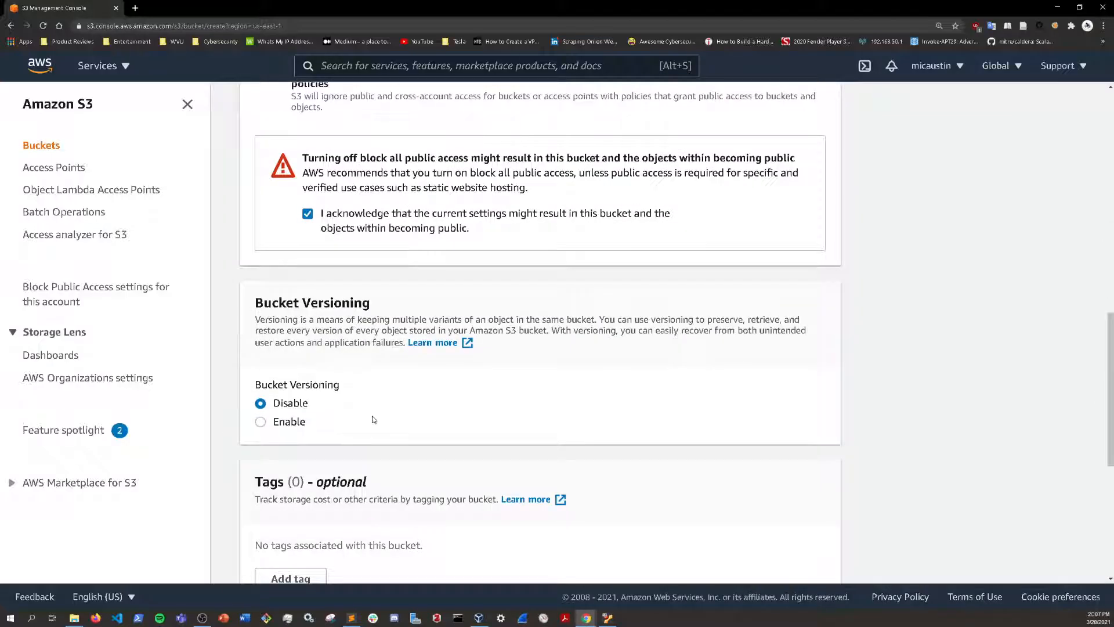
scroll(371, 420, "down", 1)
scroll(358, 418, "down", 1)
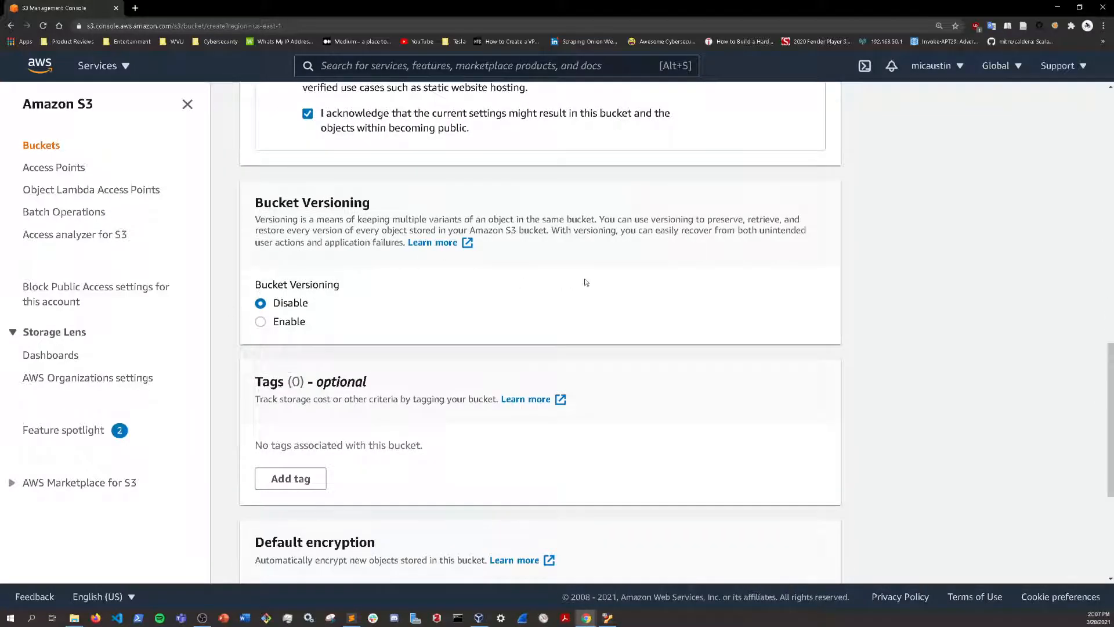
scroll(384, 342, "down", 3)
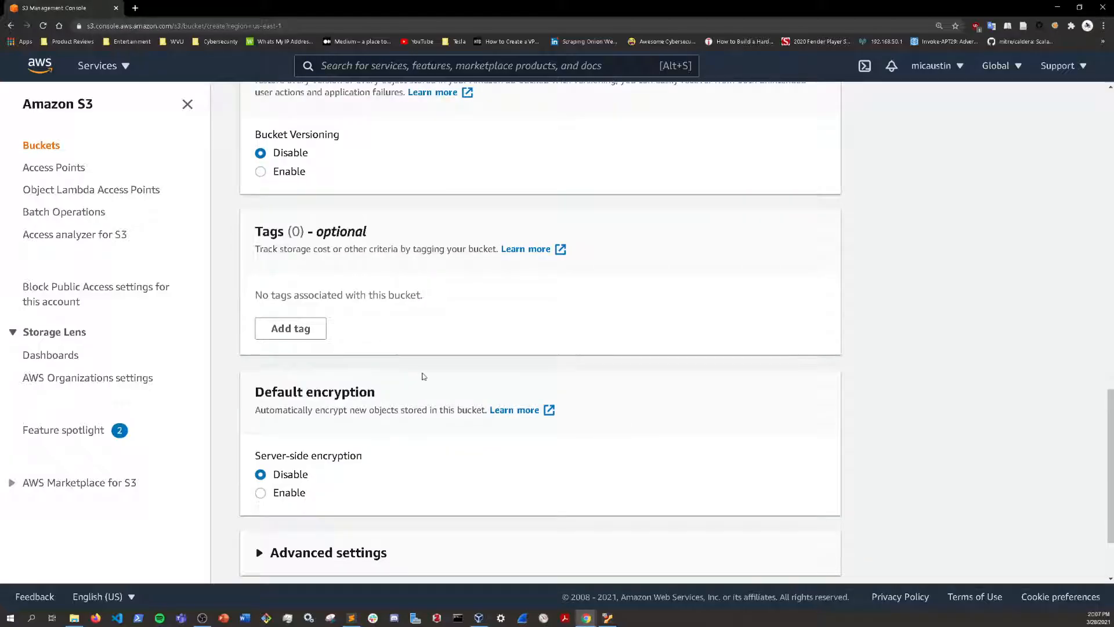
scroll(424, 376, "down", 1)
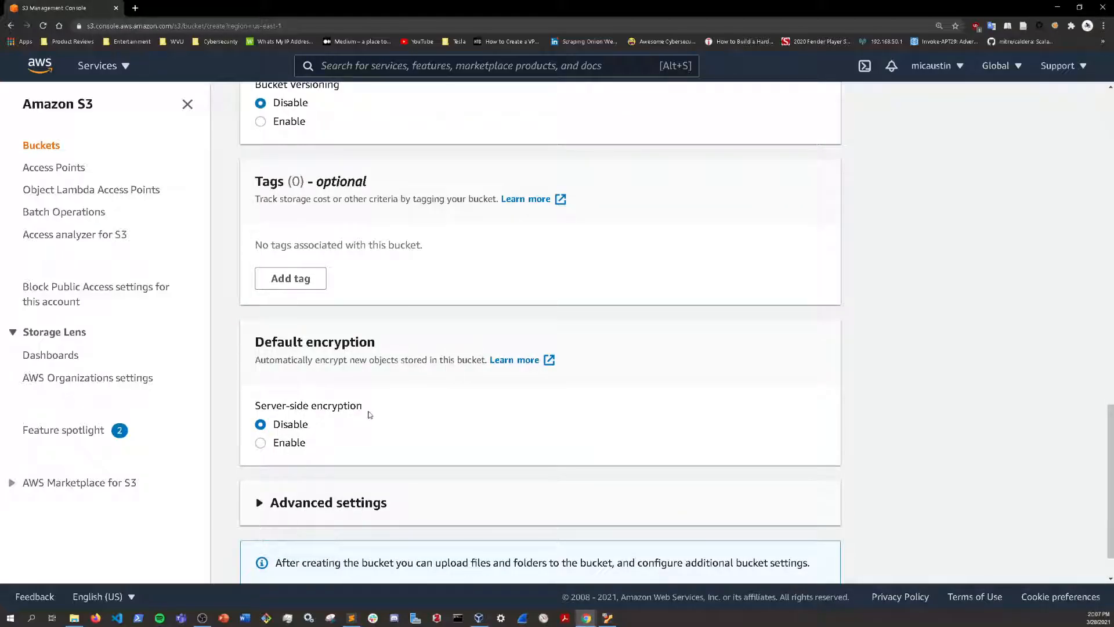
scroll(370, 415, "down", 1)
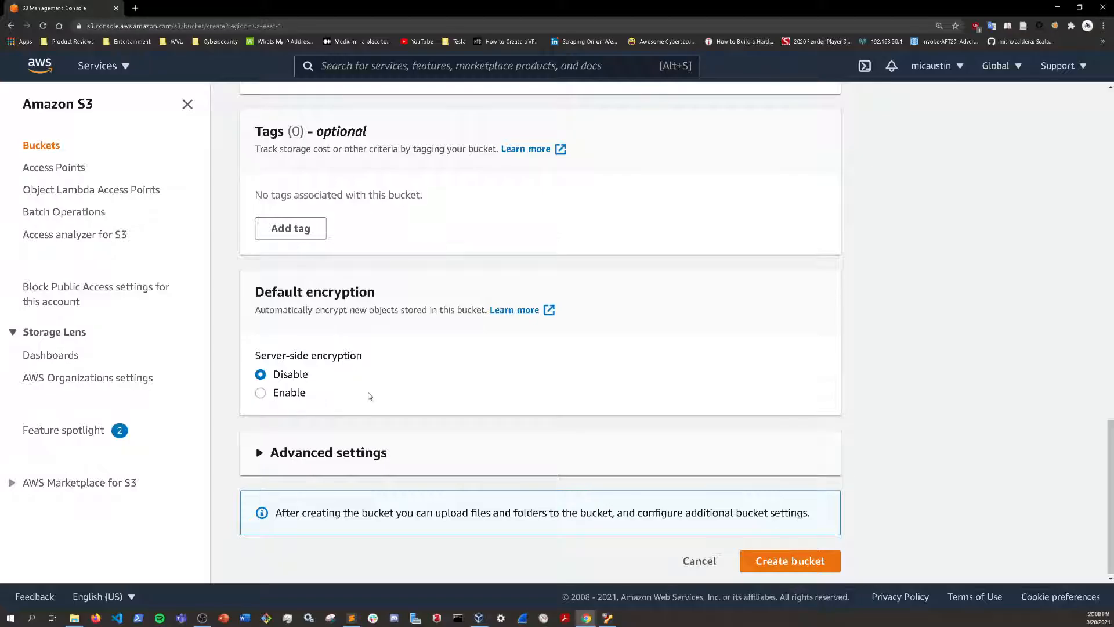
scroll(361, 397, "down", 1)
Step: Check the Object Lock options in the advanced settings and try to create the bucket as cs230-s3
left_click(262, 448)
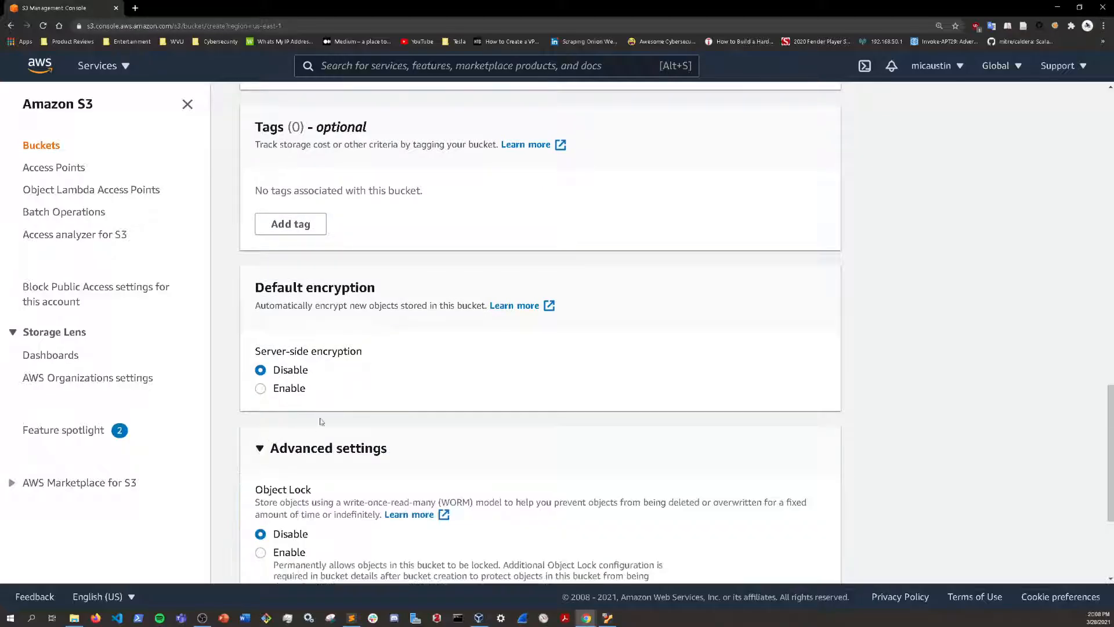
scroll(264, 325, "down", 3)
scroll(264, 325, "down", 1)
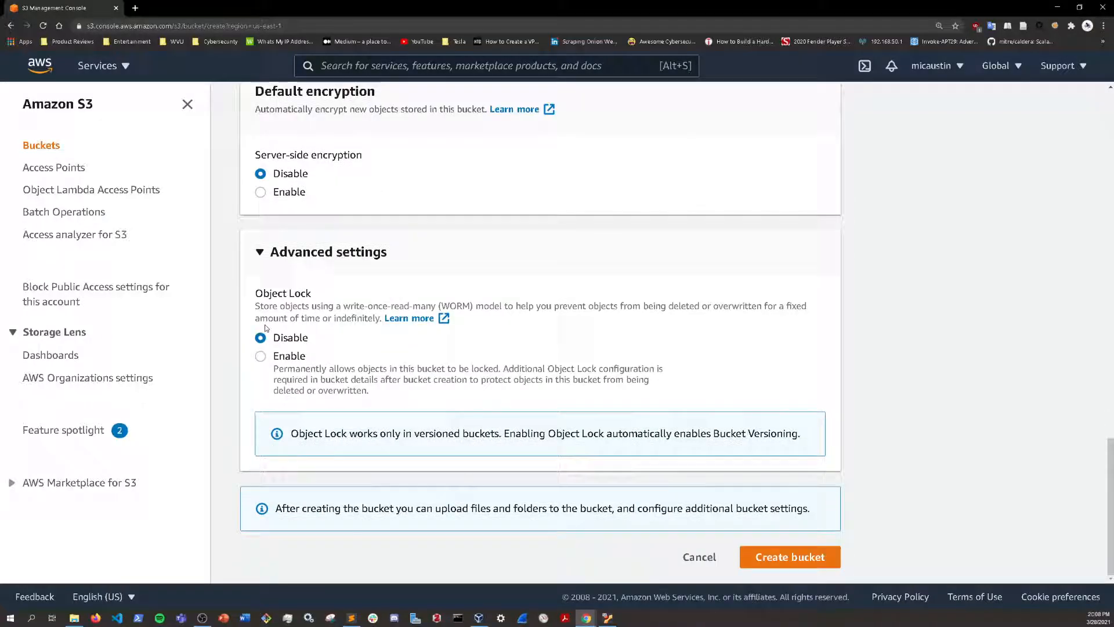
left_click(266, 256)
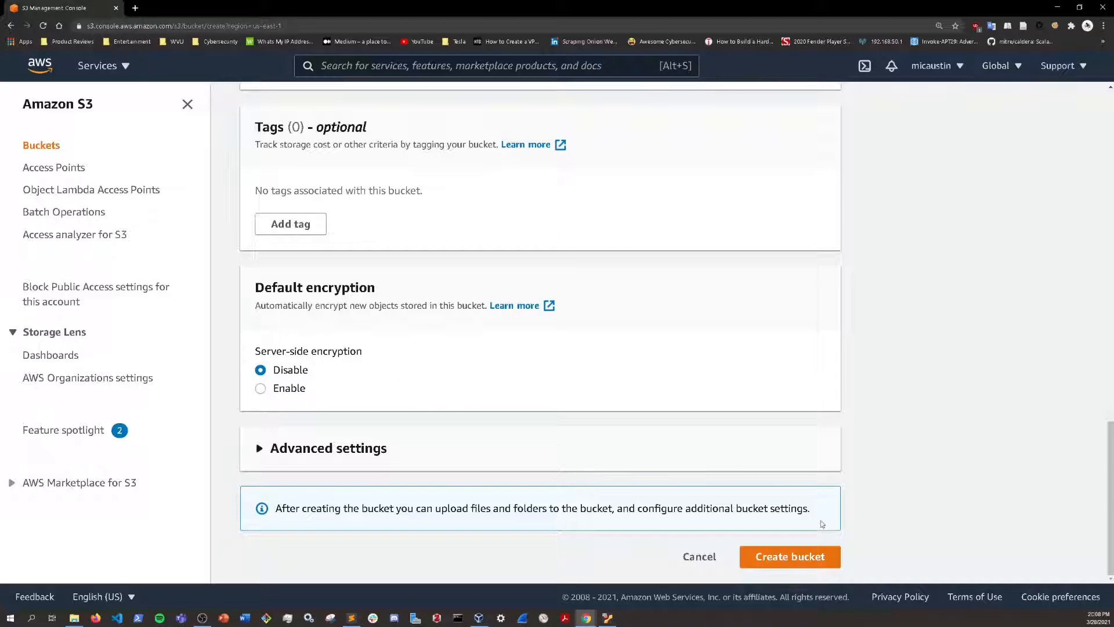
left_click(806, 558)
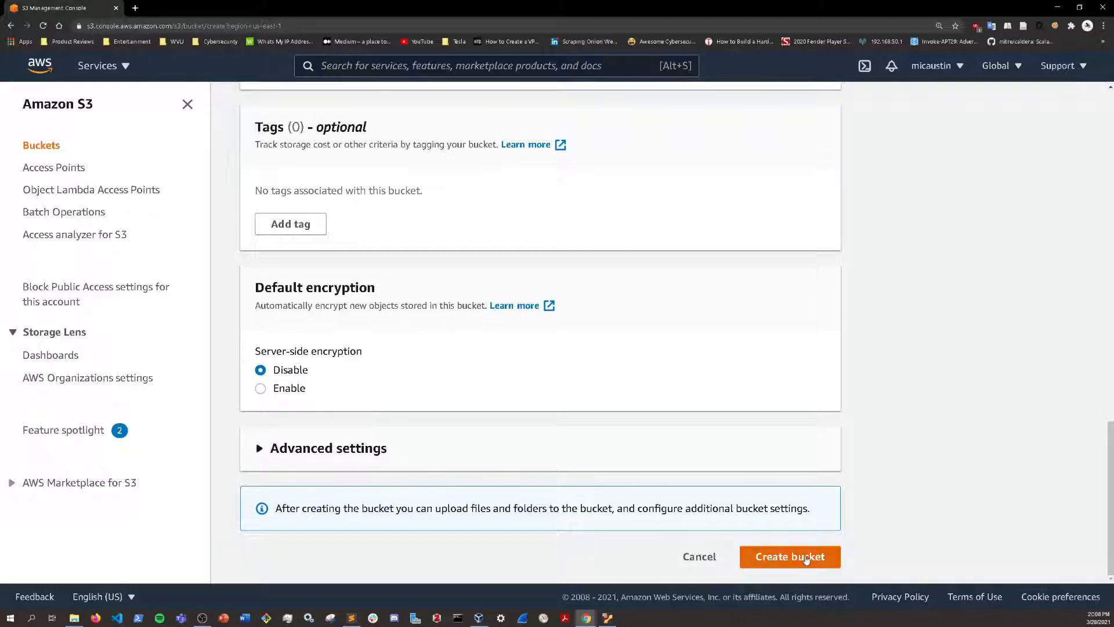
Step: Change the bucket name to cs230-21-s3 and create the bucket with the other settings kept
left_click(375, 111)
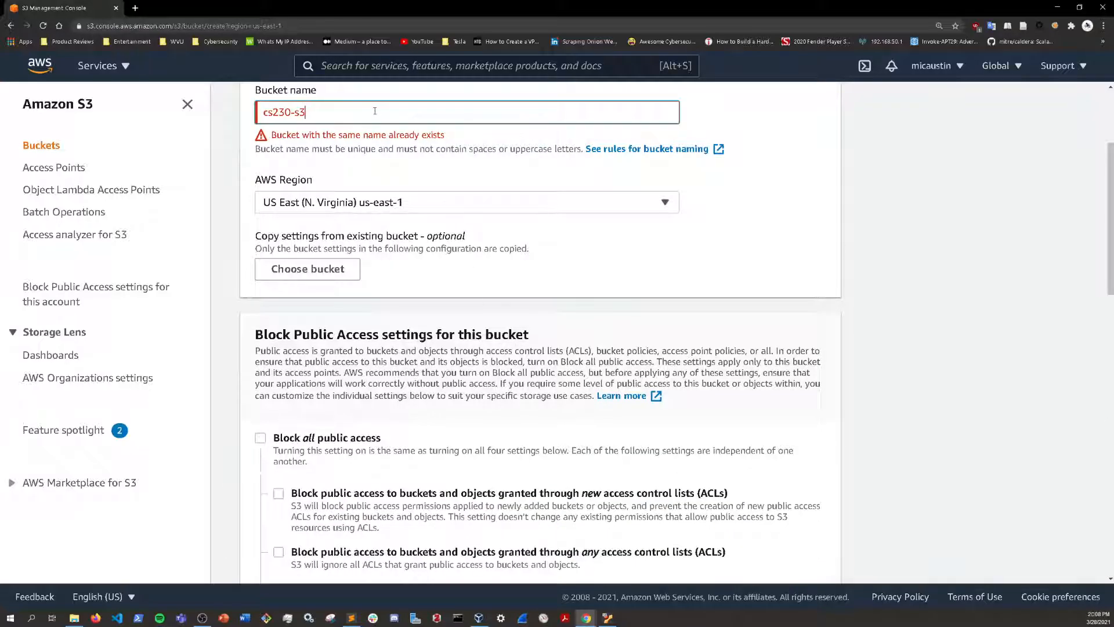
scroll(336, 123, "up", 3)
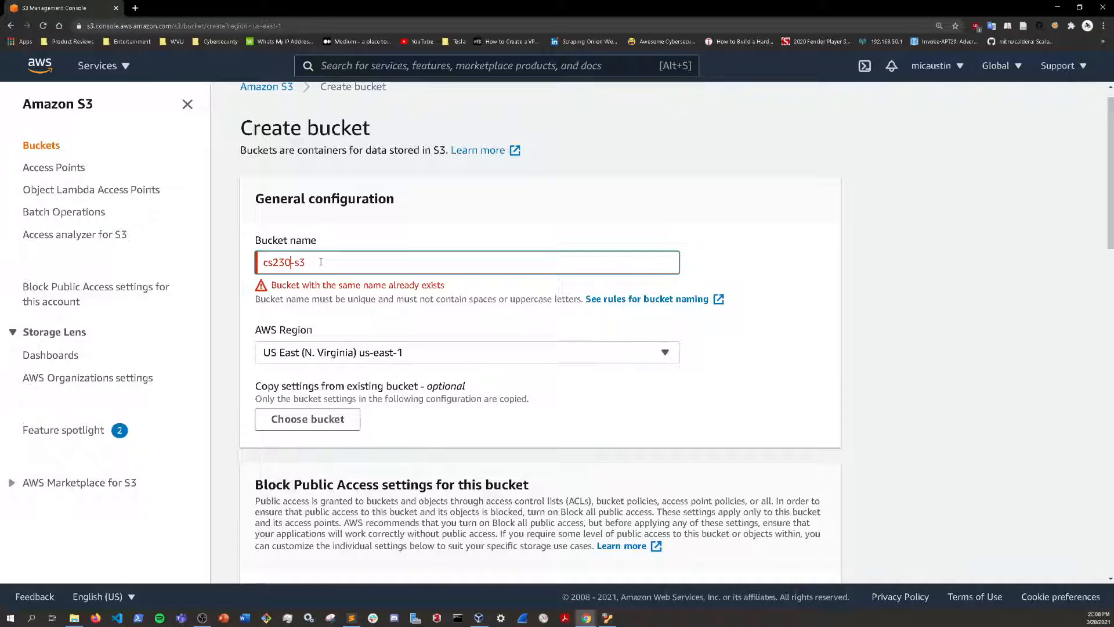
type("-")
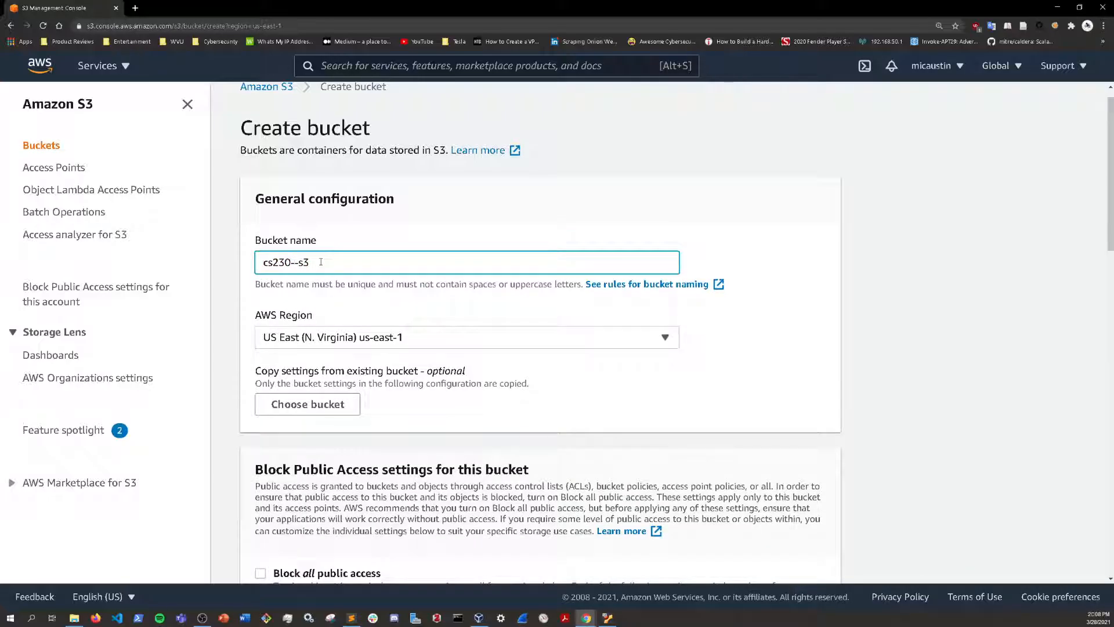
type("21")
scroll(499, 406, "down", 15)
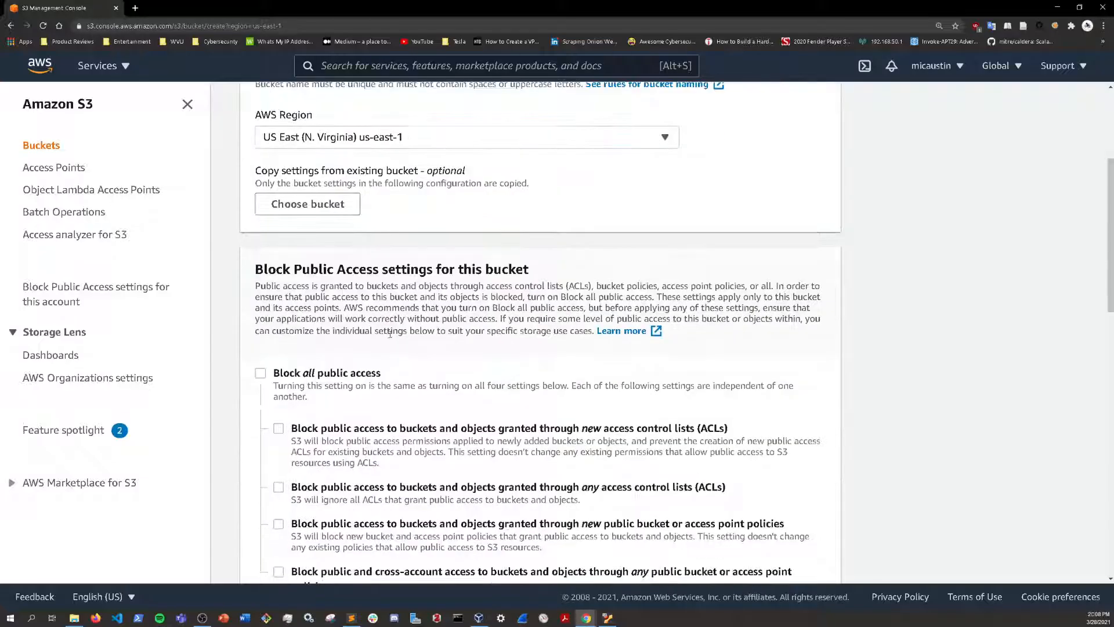
scroll(512, 480, "down", 5)
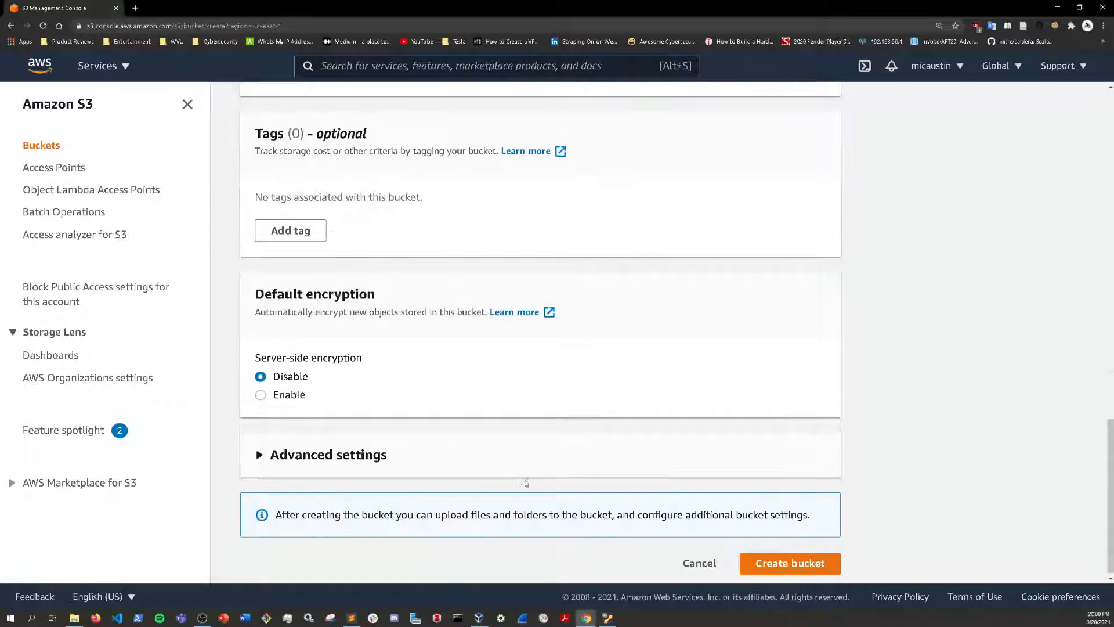
left_click(781, 556)
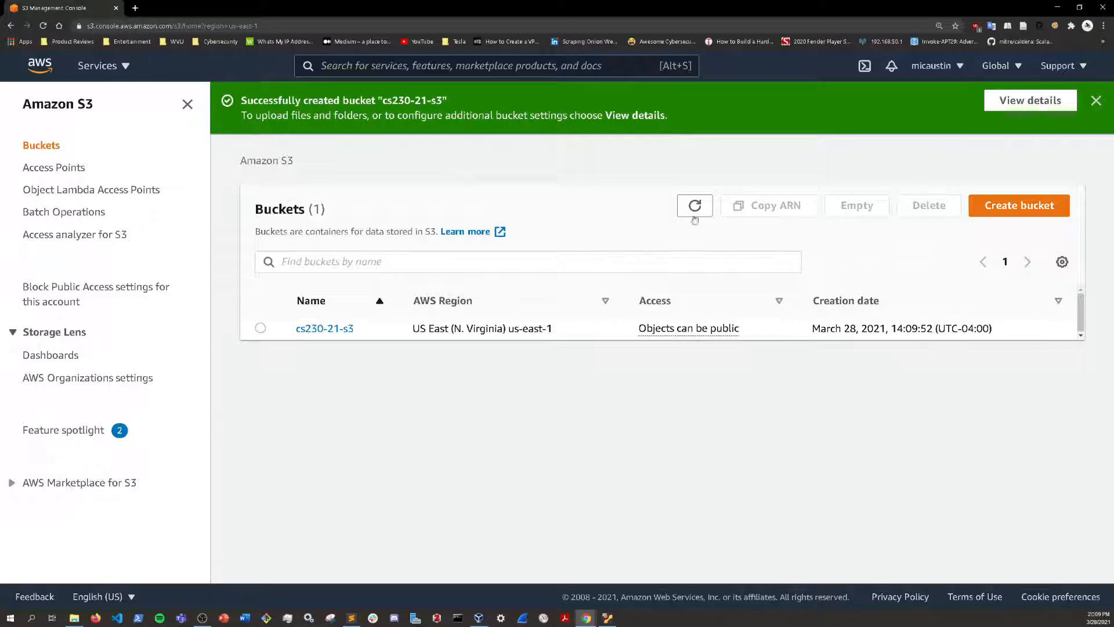
Step: Select the cs230-21-s3 bucket and copy its ARN
left_click(260, 328)
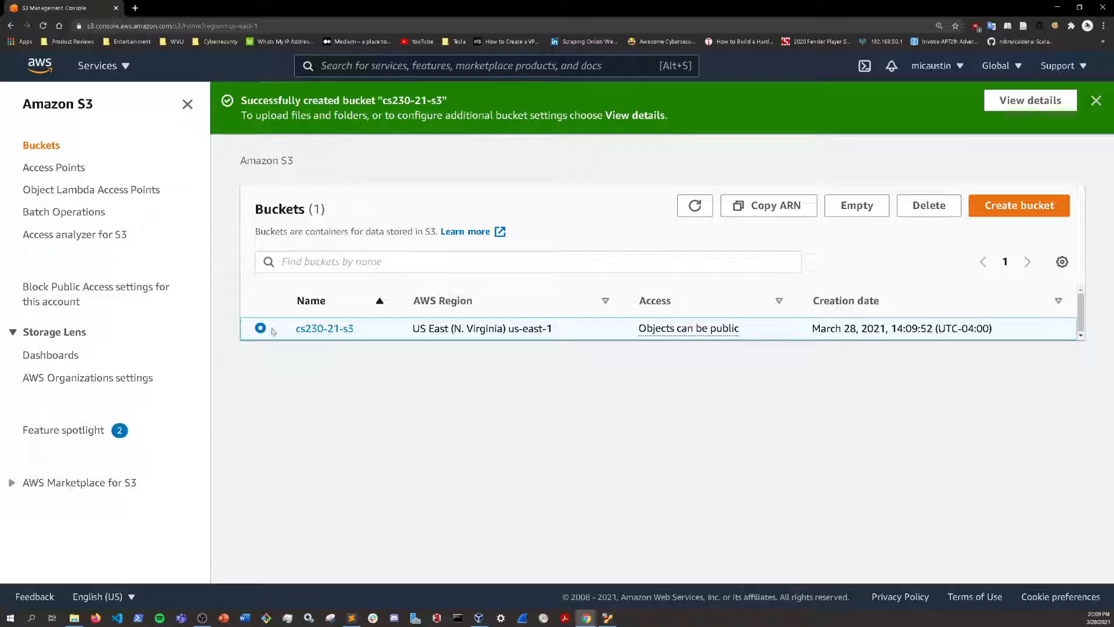
left_click(787, 213)
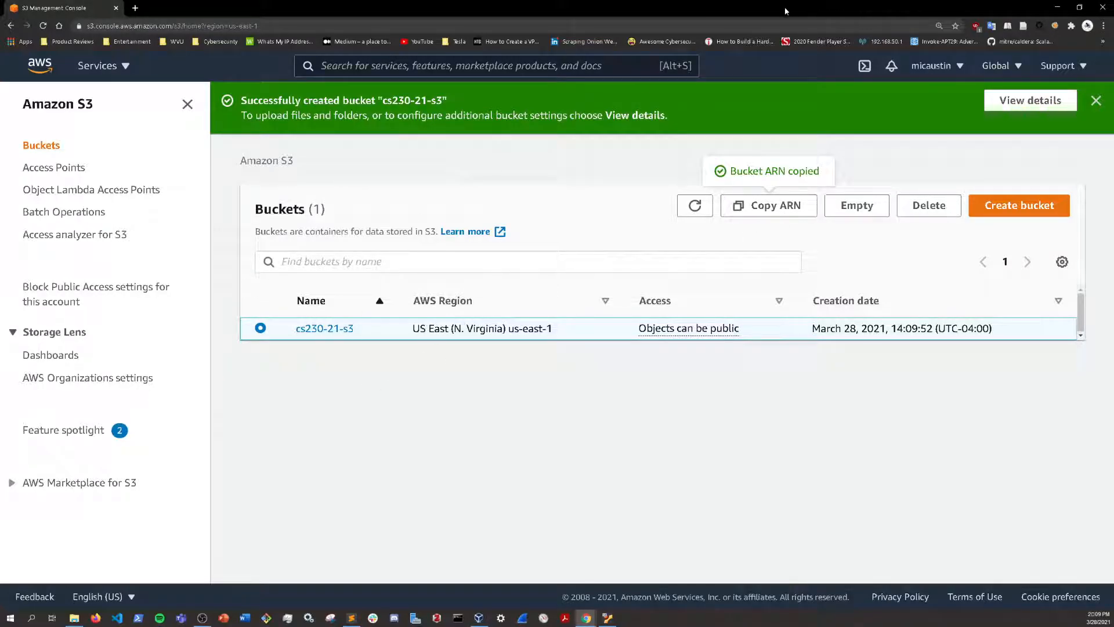
Step: Switch to the cs230 virtual machine, restore Visual Studio Code to a smaller window and clear the browser window off the desktop
left_click_drag(786, 11, 1113, 55)
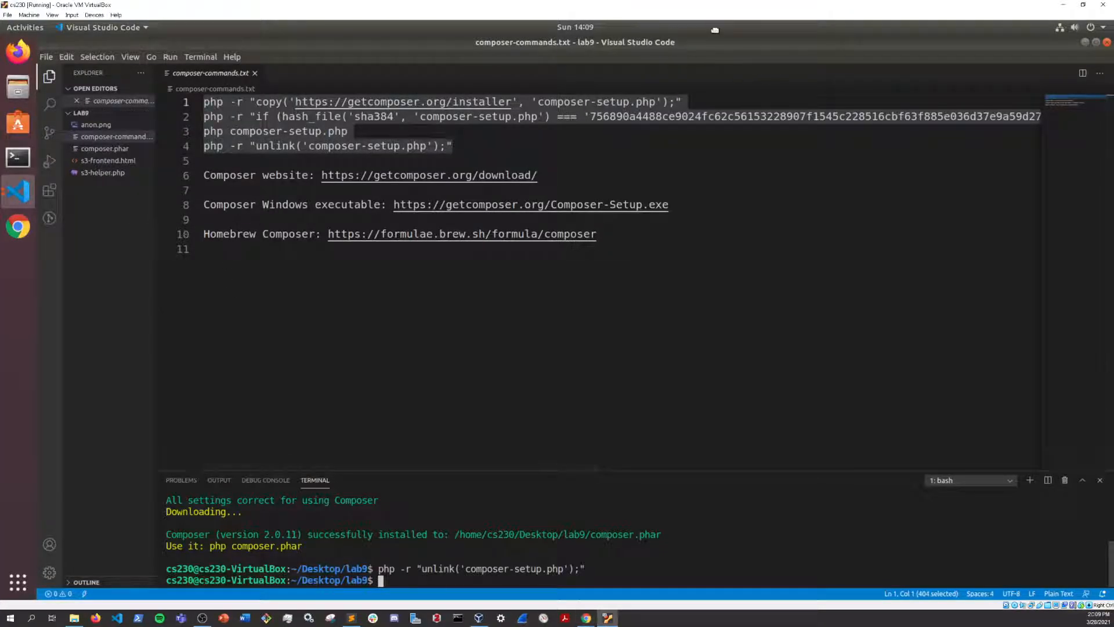
double_click(644, 37)
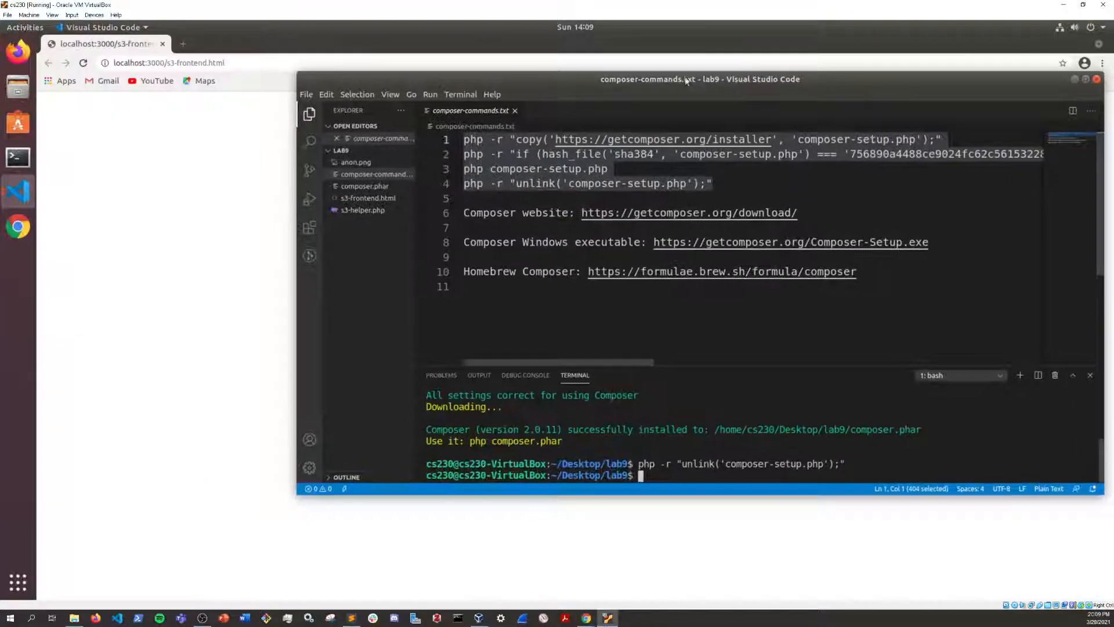
double_click(1038, 45)
left_click(975, 105)
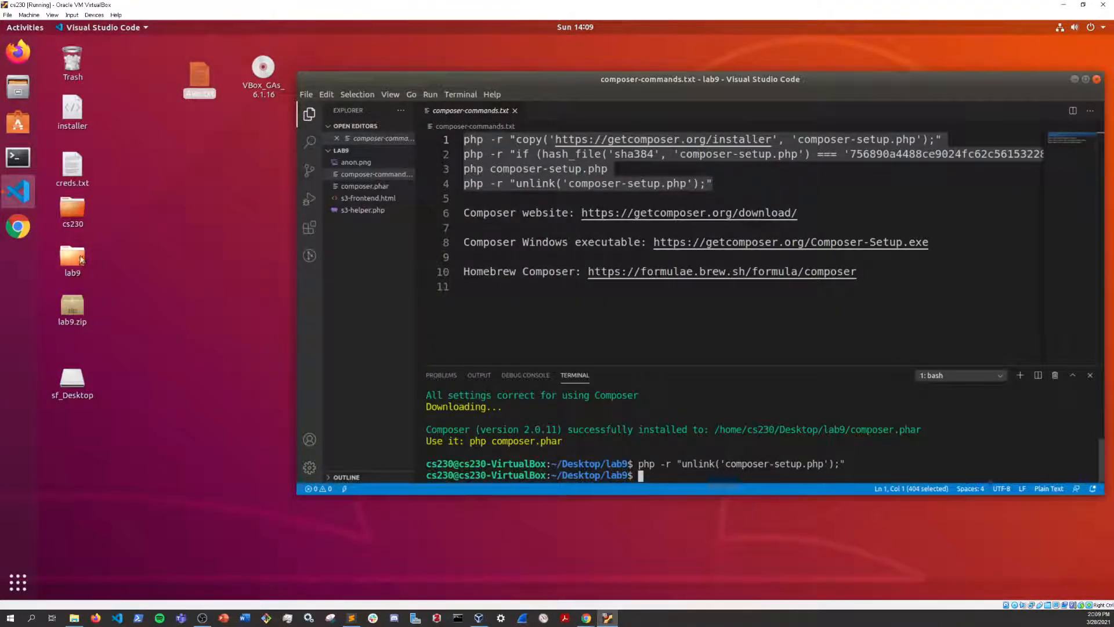
Step: Move the Aws.txt file from the desktop into the lab9 folder and open it in the editor
left_click_drag(197, 72, 70, 268)
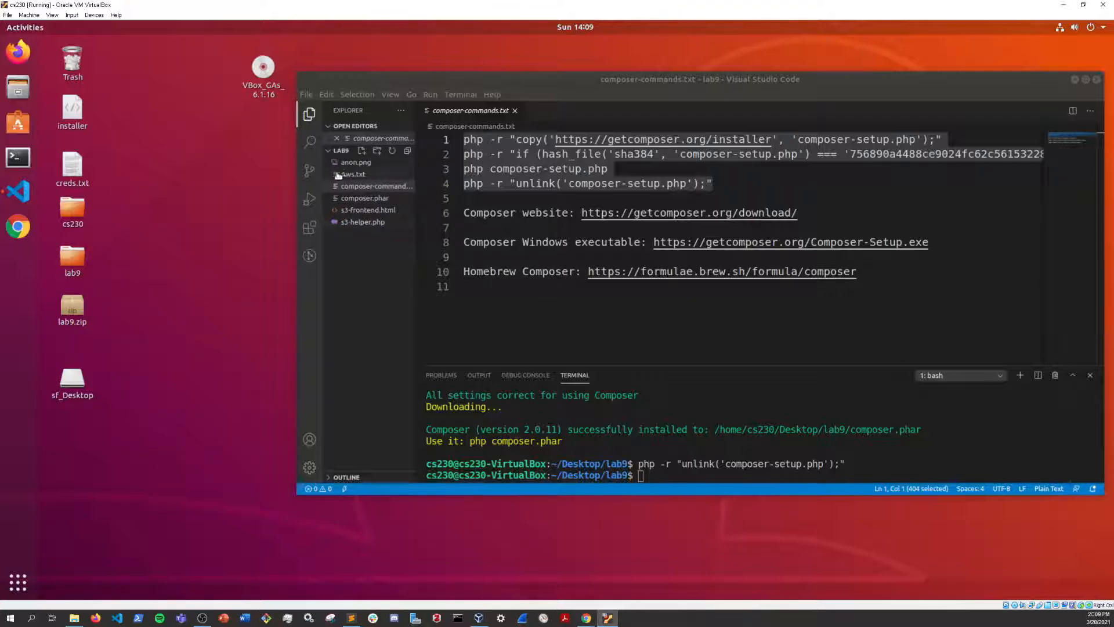
left_click(366, 175)
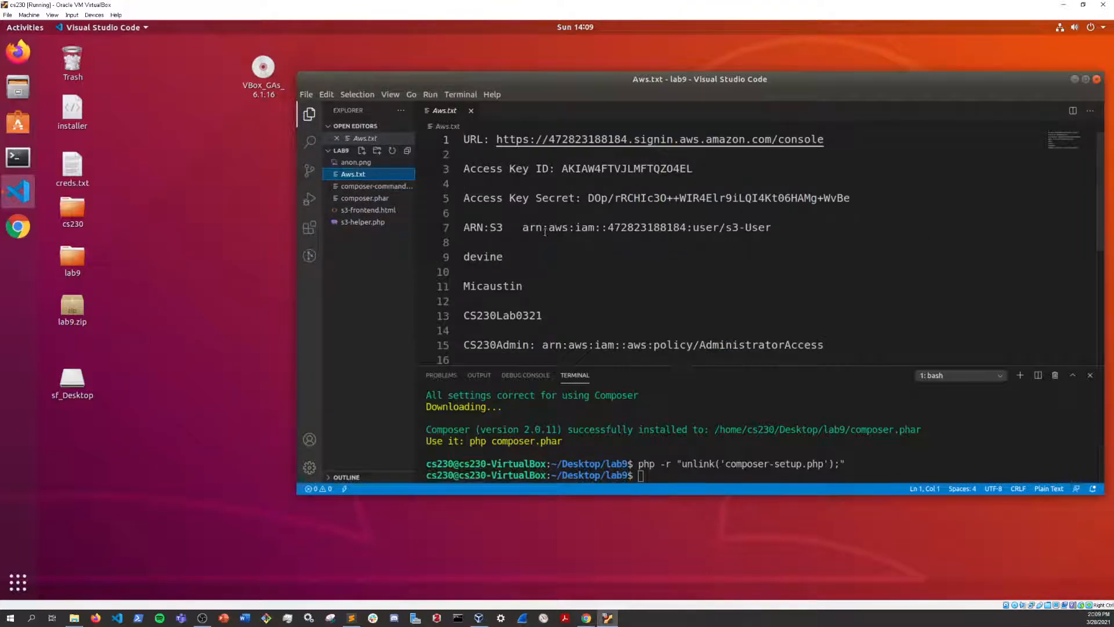
Step: Add the bucket name cs230-21-s3 on a new line at the end of Aws.txt
scroll(551, 285, "down", 1)
left_click(528, 341)
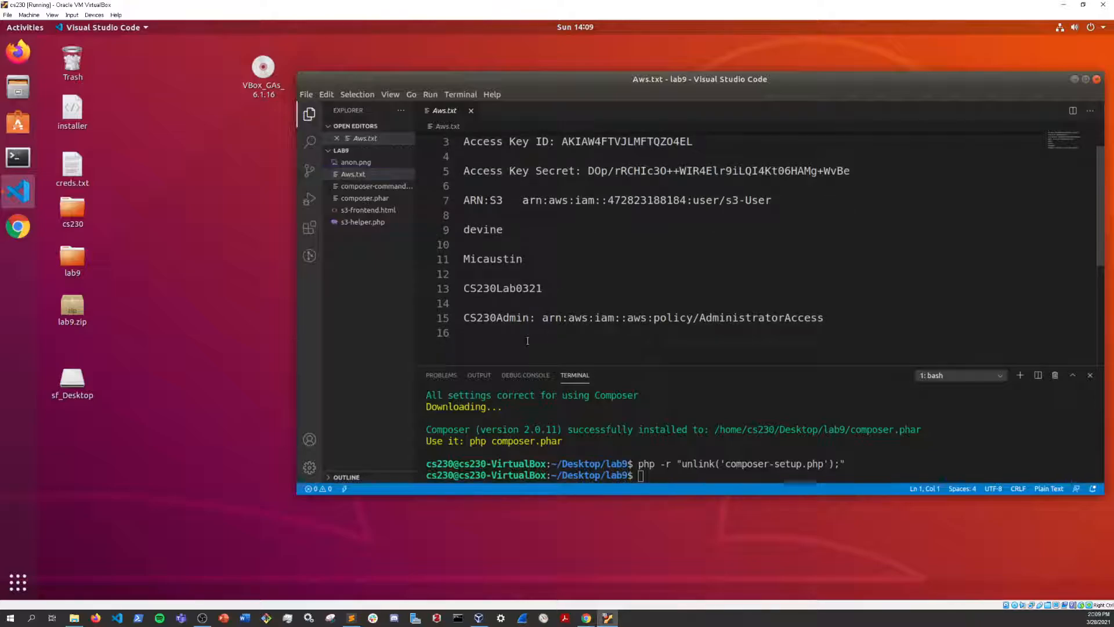
key("Return")
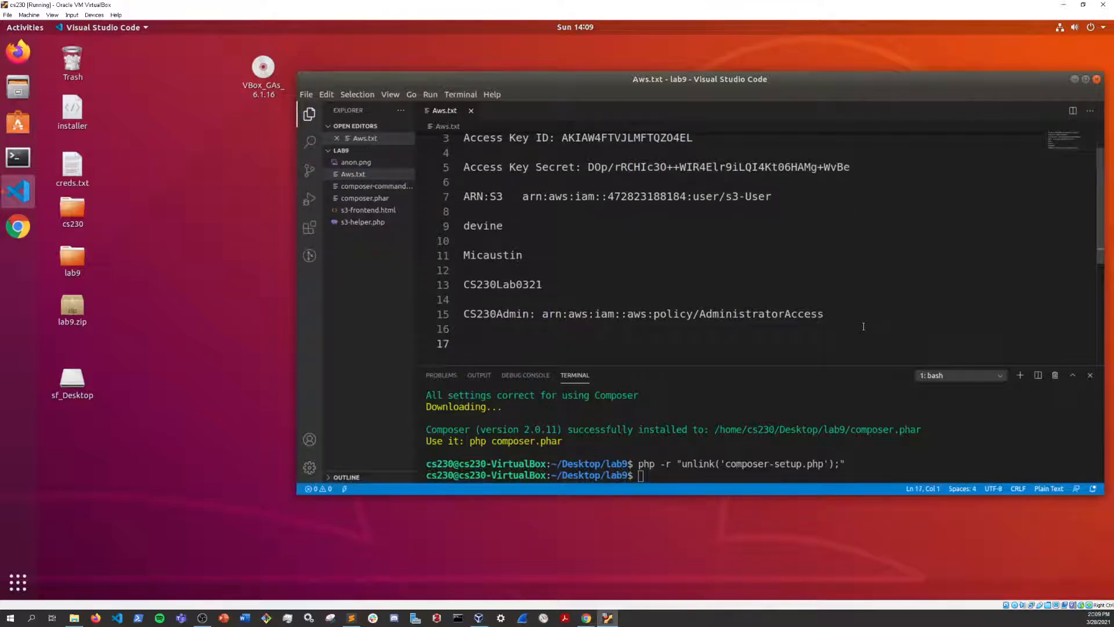
type("cs230-21-s3")
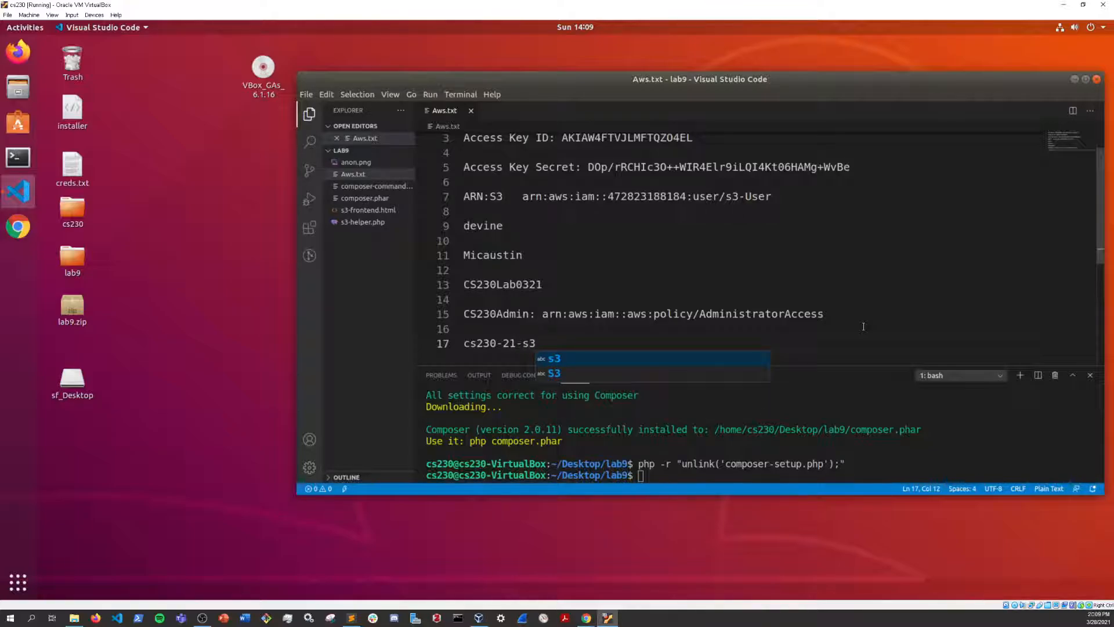
key("Return")
key("Return")
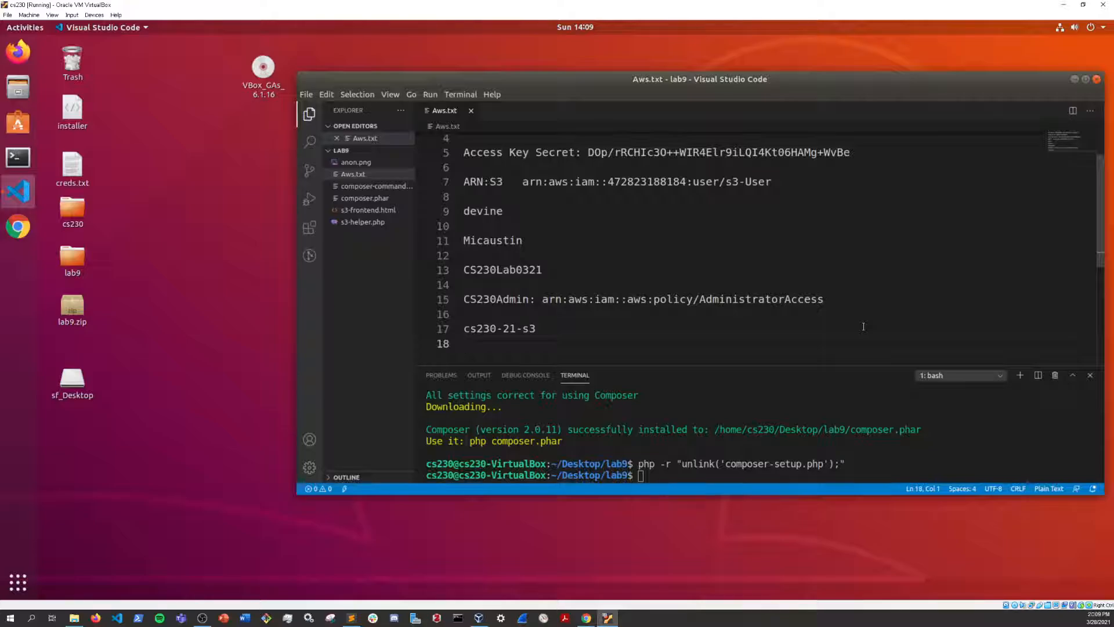
Step: Add the line "ARN: arn:aws:s3:::cs230-21-s3" below the bucket name using the copied ARN, and maximize the editor window
type("ARN")
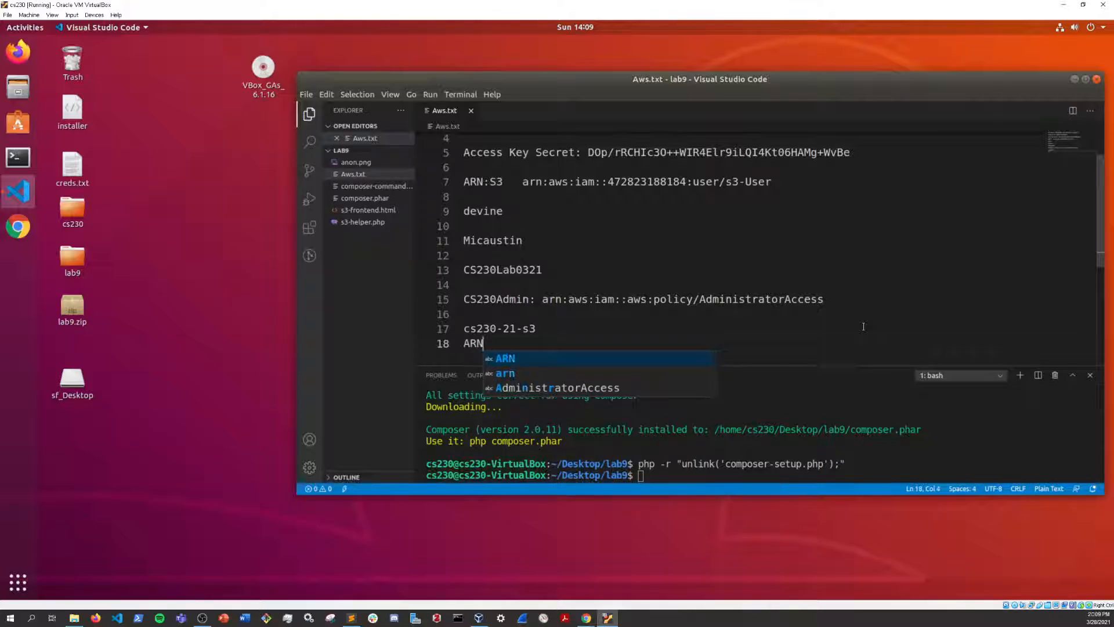
type(":")
right_click(796, 348)
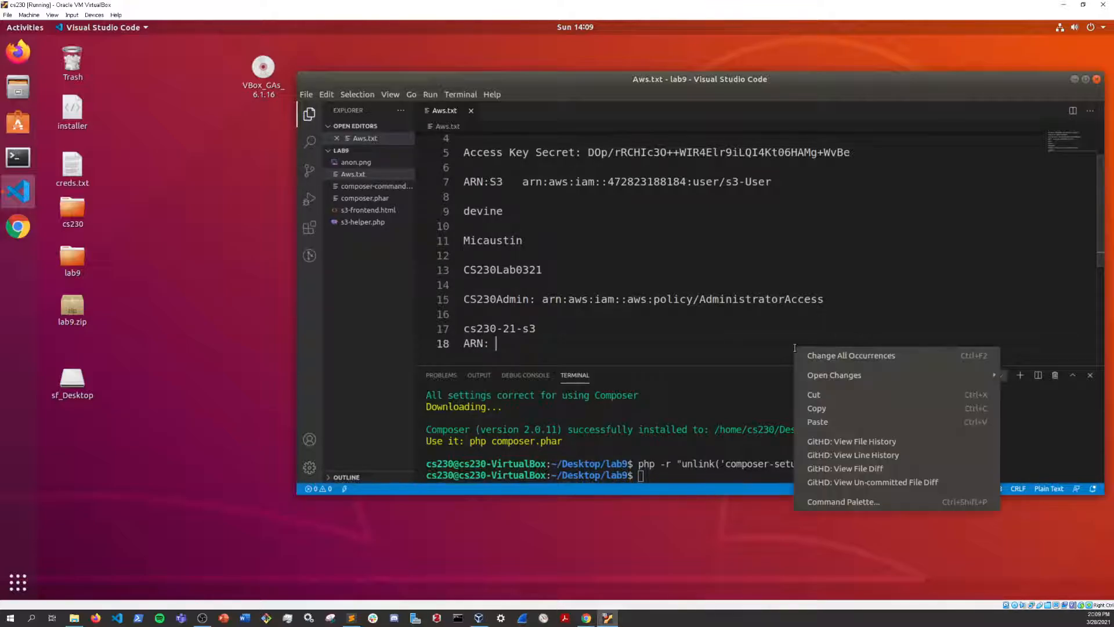
left_click(835, 420)
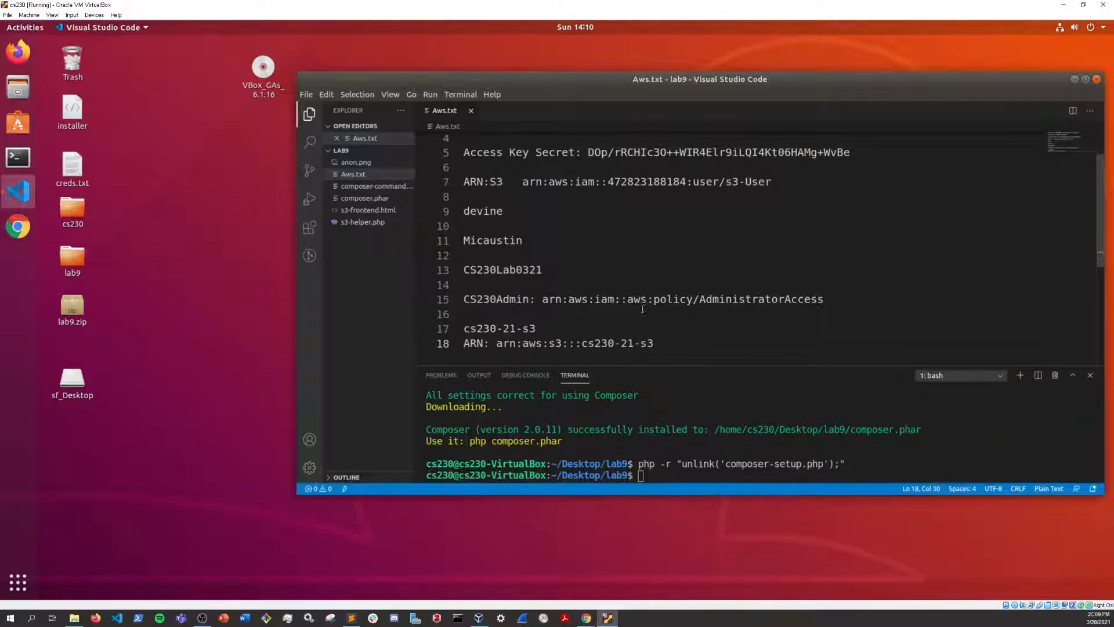
left_click_drag(703, 78, 532, 101)
left_click(935, 98)
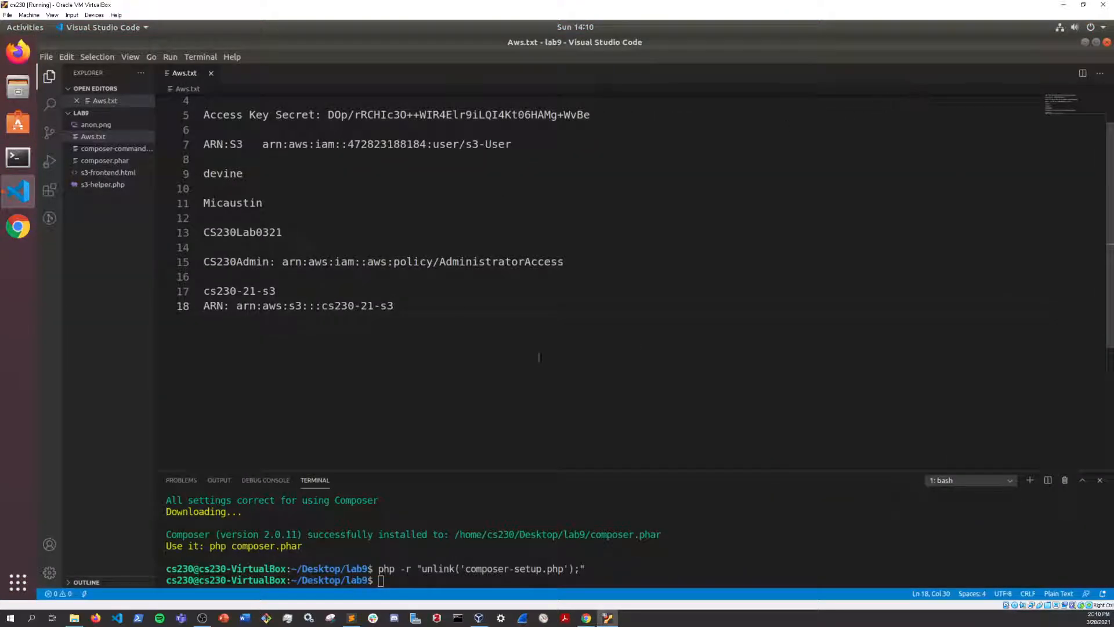